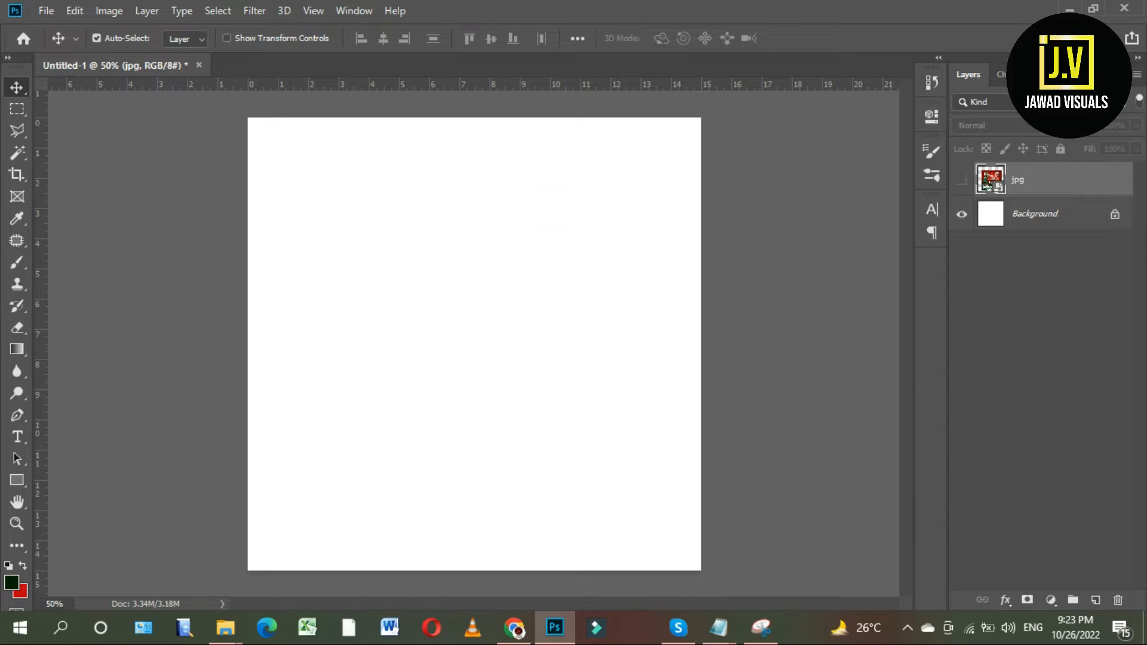
Show the reference jpg layer and add a dark red (7b0005) solid colour fill above the background, sampled from the reference image.
{"action": "left_click", "coordinate": [961, 180]}
{"action": "left_click", "coordinate": [1051, 600]}
{"action": "left_click", "coordinate": [1049, 303]}
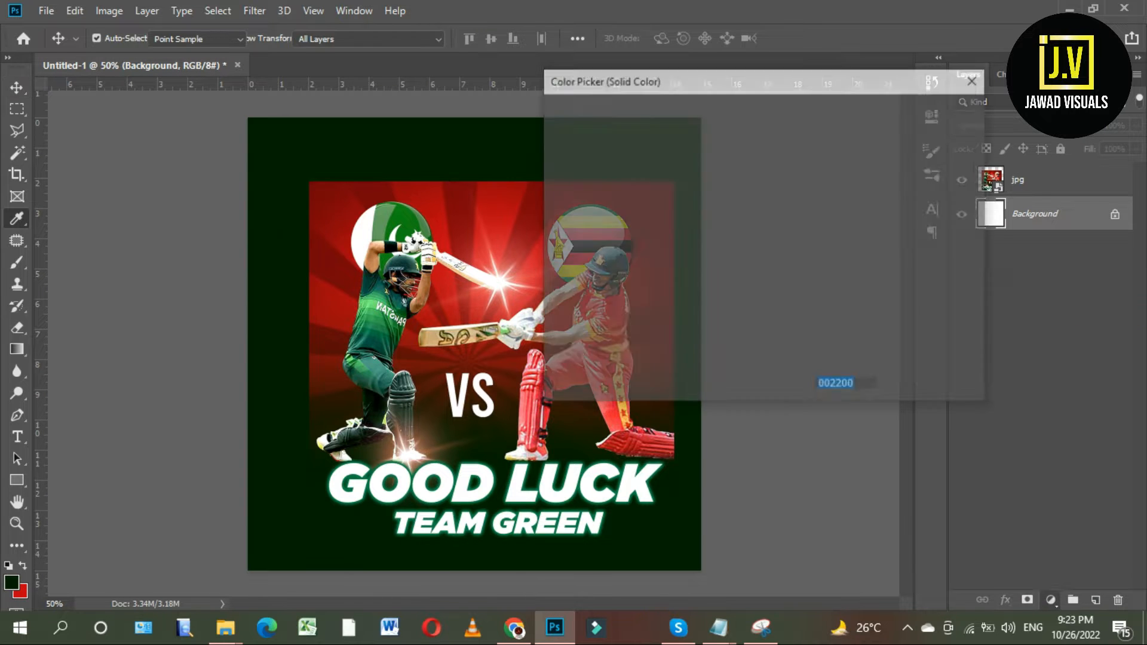
{"action": "left_click", "coordinate": [323, 192]}
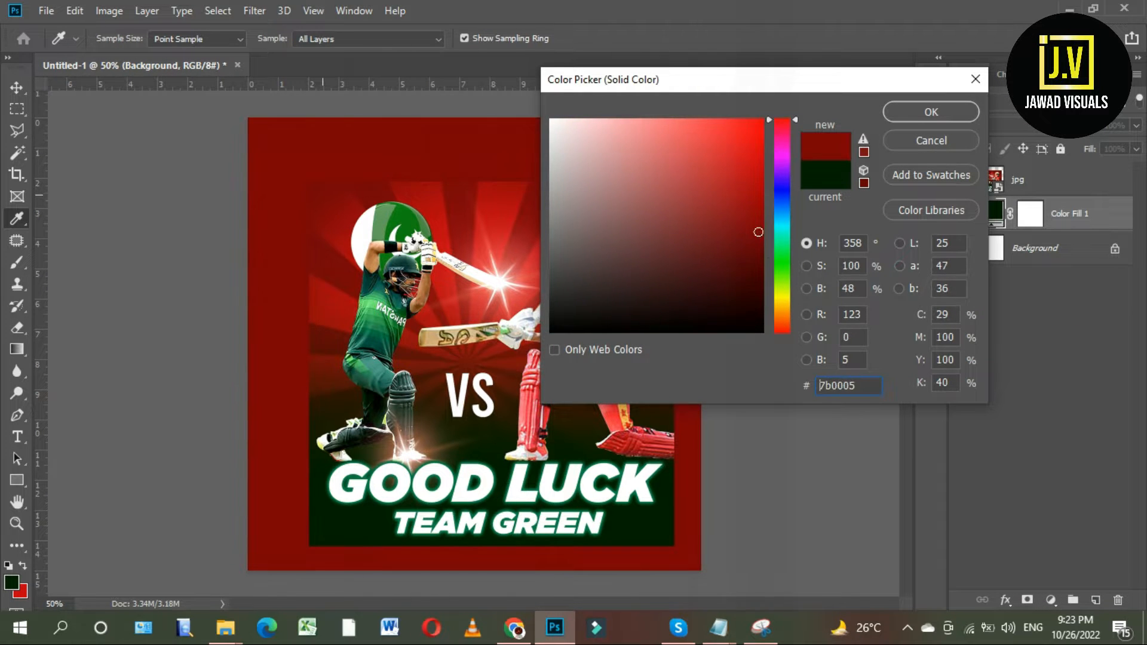
{"action": "key", "text": "Return"}
Paint a brighter red glow sampled from the reference onto a new layer with a soft 1300 px brush, grouping it and the fill as bg.
{"action": "key", "text": "ctrl+shift+alt+n"}
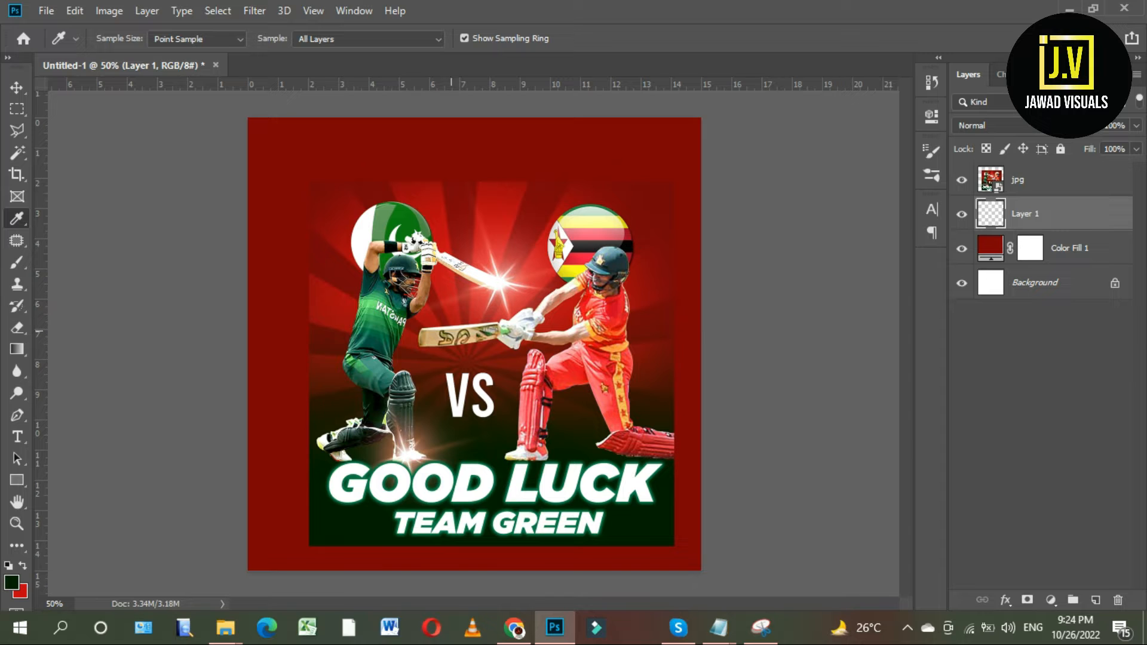
{"action": "left_click", "coordinate": [445, 278]}
{"action": "key", "text": "b"}
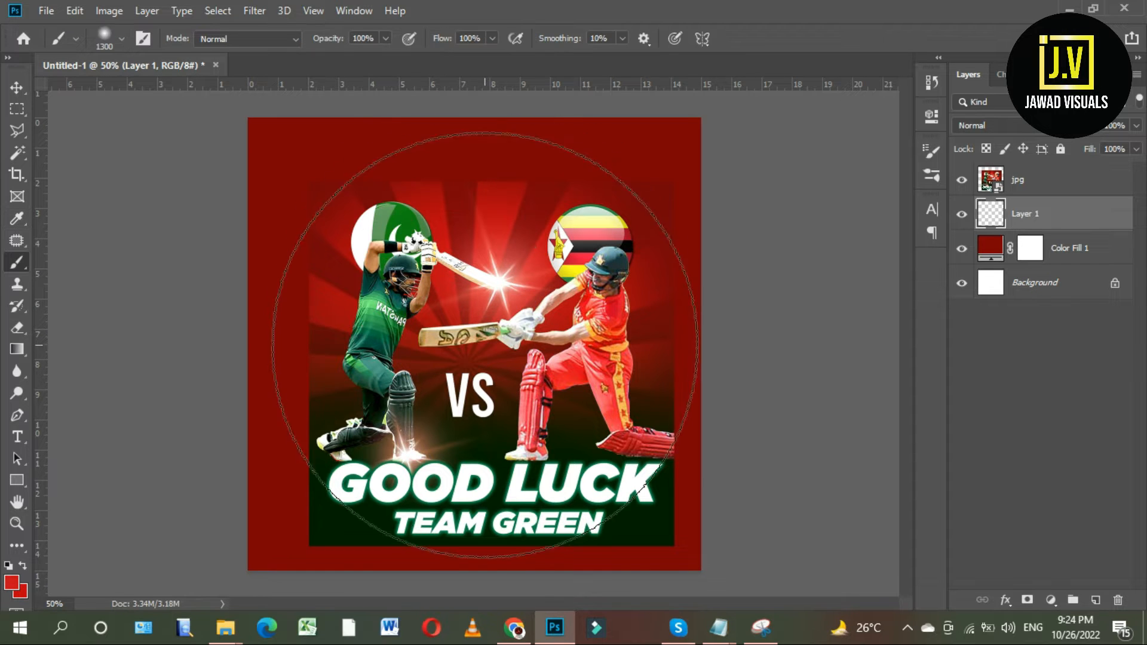
{"action": "left_click", "coordinate": [481, 363]}
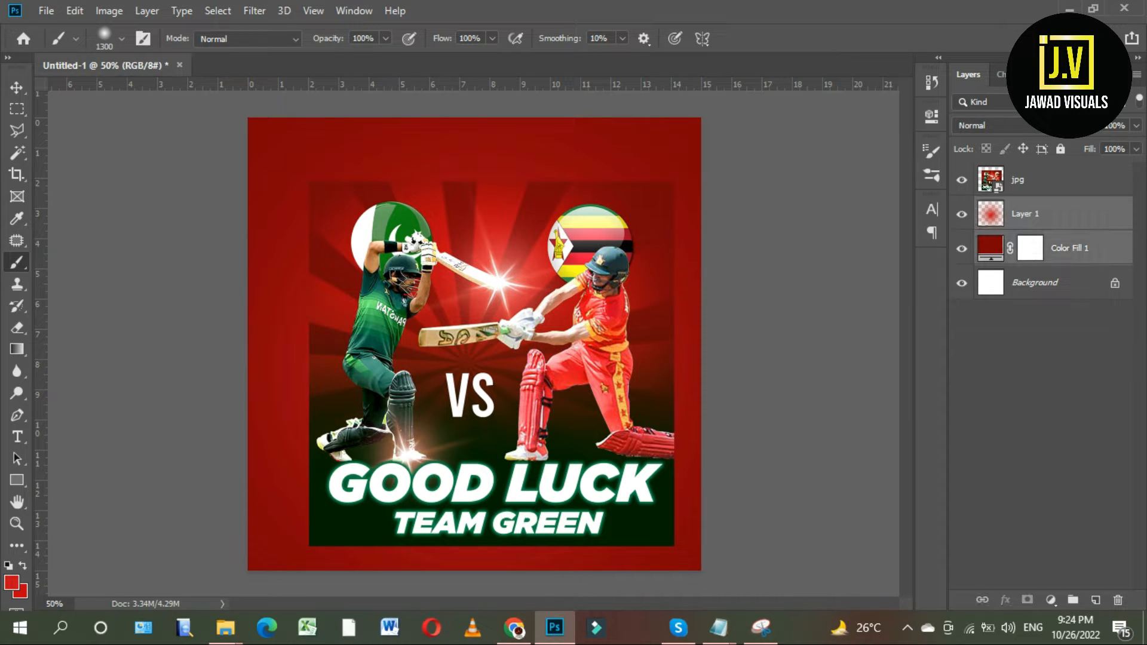
{"action": "key", "text": "ctrl+g"}
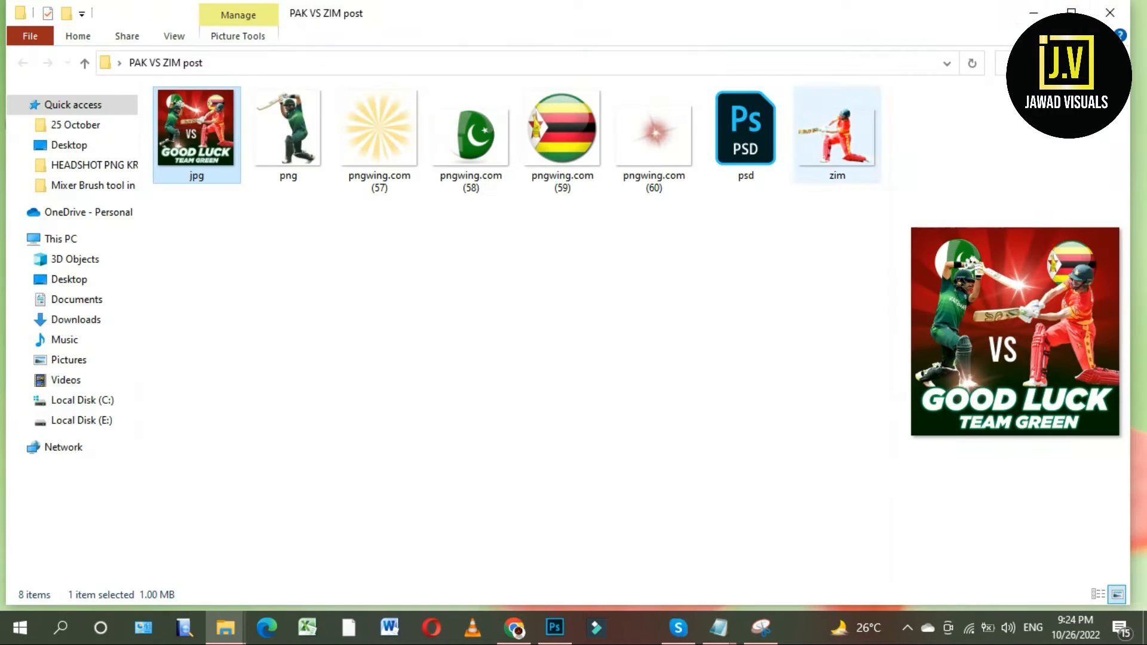
Place the sunburst image pngwing.com (57) and scale it to about 230% so its rays cover the whole canvas.
{"action": "left_click_drag", "start_coordinate": [379, 128], "coordinate": [473, 345]}
{"action": "left_click_drag", "start_coordinate": [575, 445], "coordinate": [682, 551]}
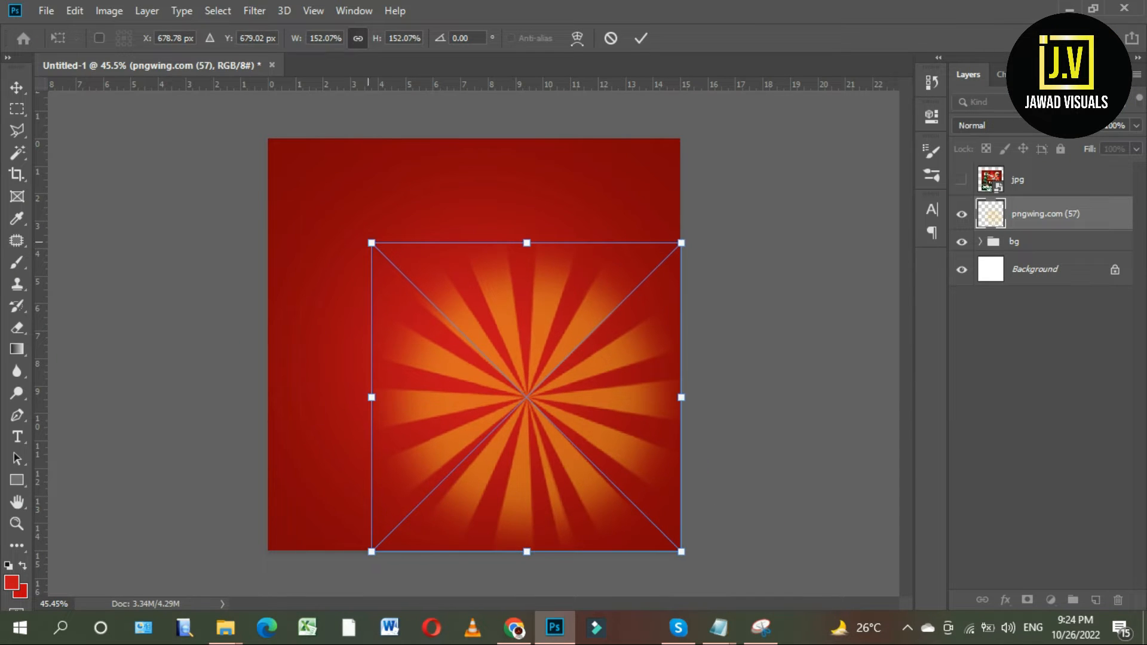
{"action": "left_click_drag", "start_coordinate": [371, 243], "coordinate": [243, 114]}
{"action": "left_click_drag", "start_coordinate": [681, 550], "coordinate": [711, 581]}
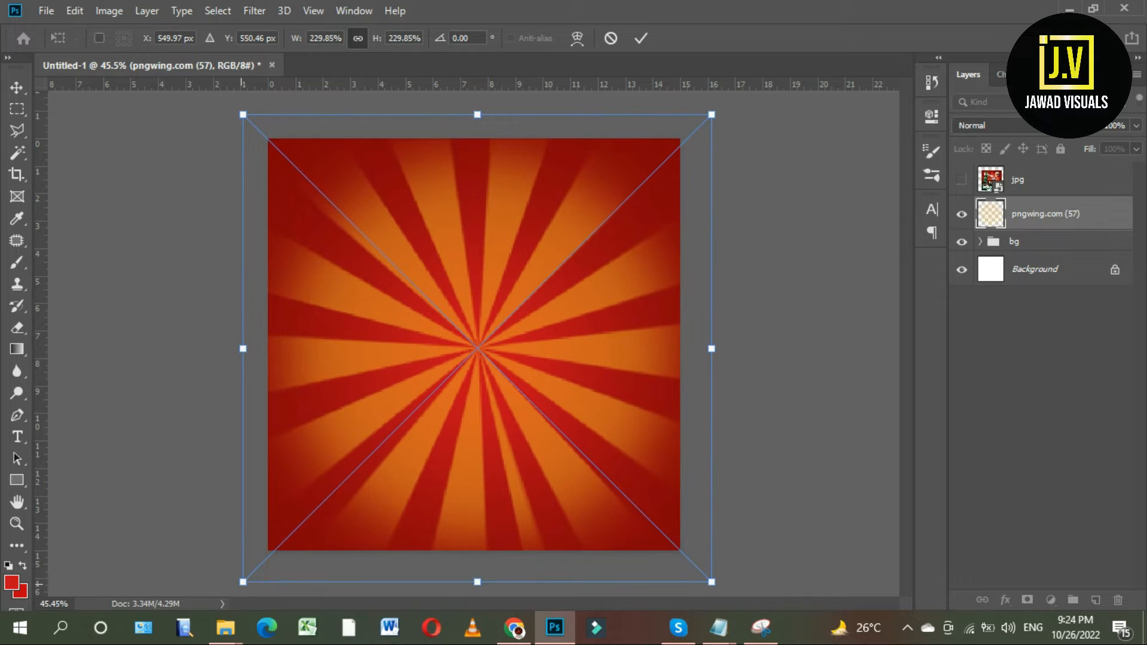
{"action": "left_click_drag", "start_coordinate": [242, 581], "coordinate": [241, 583]}
{"action": "key", "text": "Return"}
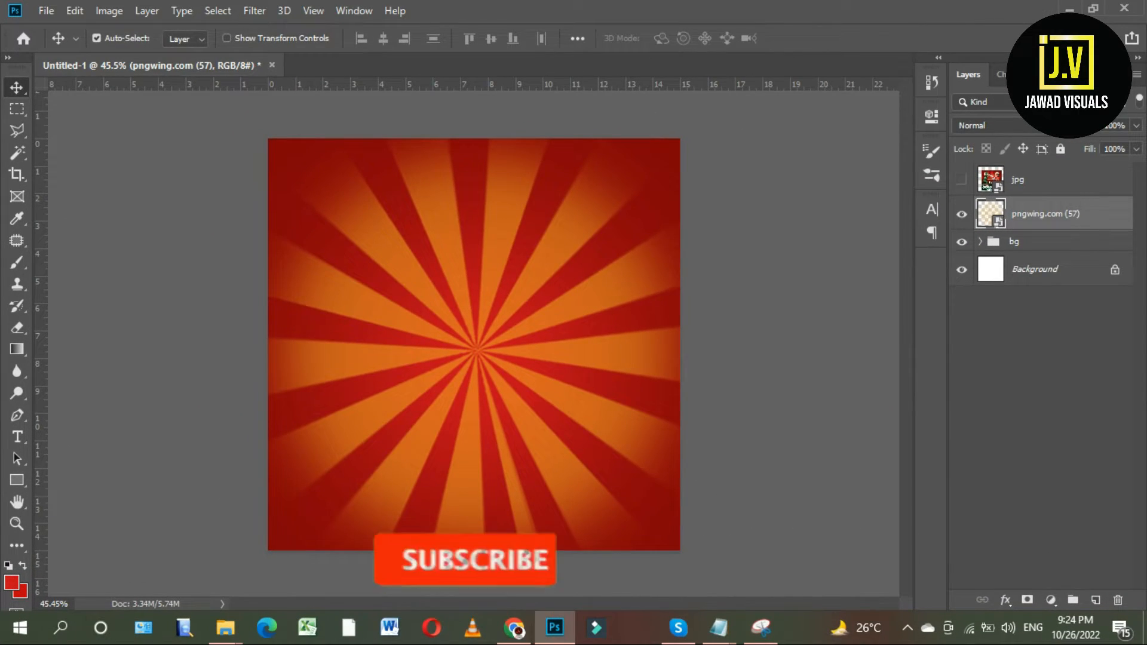
Turn the sunburst white with a Hue/Saturation lightness of +100 and set its blend mode to Overlay.
{"action": "key", "text": "ctrl+u"}
{"action": "left_click_drag", "start_coordinate": [526, 290], "coordinate": [609, 290]}
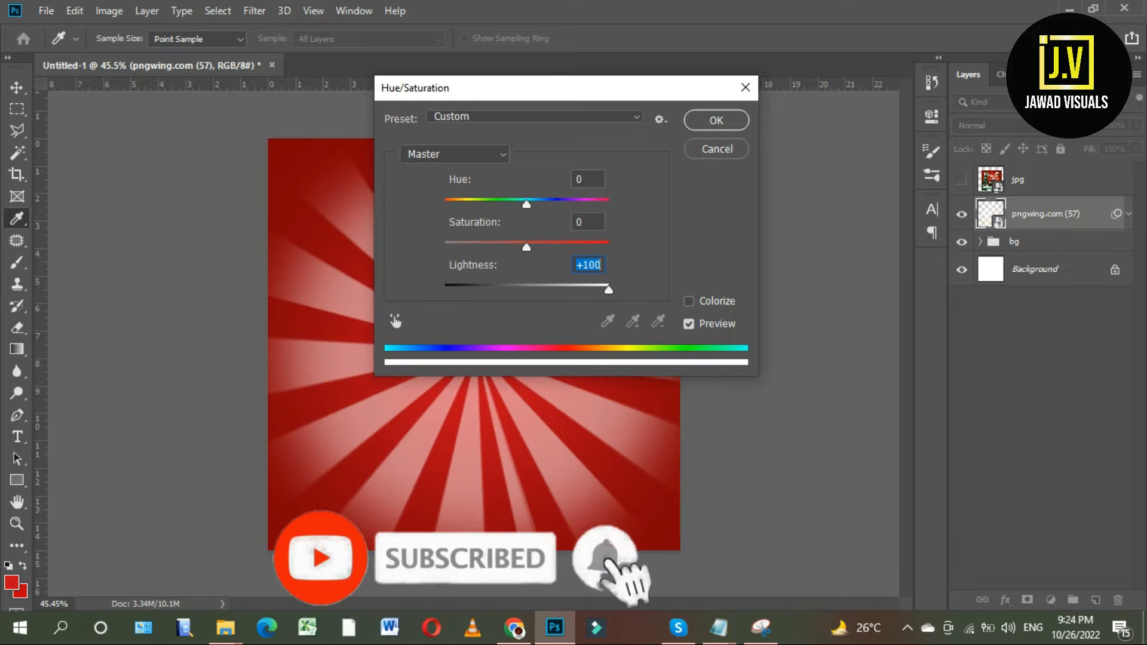
{"action": "key", "text": "Return"}
{"action": "left_click", "coordinate": [997, 126]}
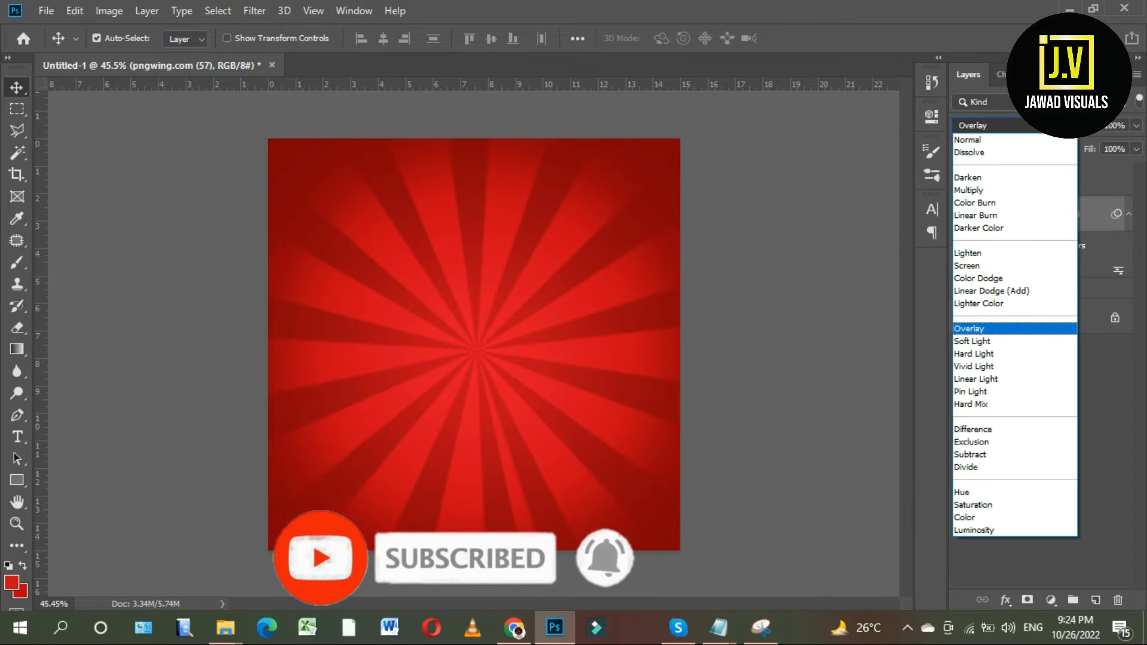
{"action": "left_click", "coordinate": [986, 329]}
{"action": "left_click", "coordinate": [600, 355]}
Place the green batsman image png, enlarge it to about 122% and move it to the left half of the canvas.
{"action": "key", "text": "alt+Tab"}
{"action": "left_click_drag", "start_coordinate": [287, 128], "coordinate": [482, 509]}
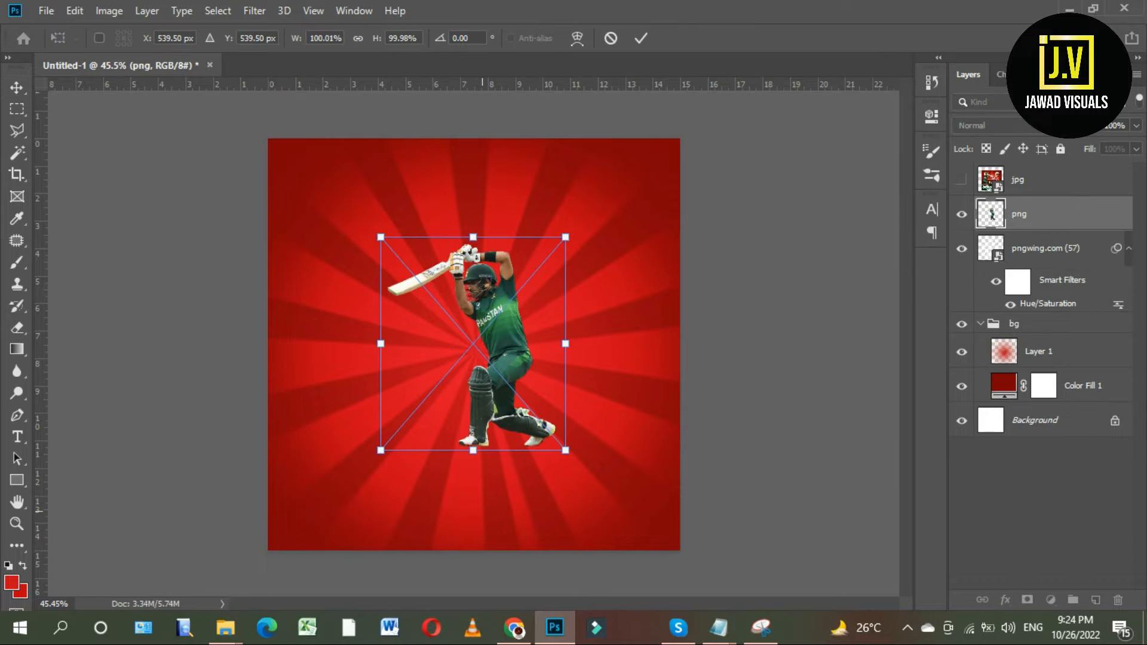
{"action": "left_click_drag", "start_coordinate": [566, 451], "coordinate": [614, 493]}
{"action": "left_click_drag", "start_coordinate": [380, 237], "coordinate": [377, 232]}
{"action": "left_click_drag", "start_coordinate": [518, 300], "coordinate": [380, 254]}
Flip the green batsman horizontally and adjust his size to about 121%.
{"action": "right_click", "coordinate": [392, 284]}
{"action": "left_click", "coordinate": [442, 478]}
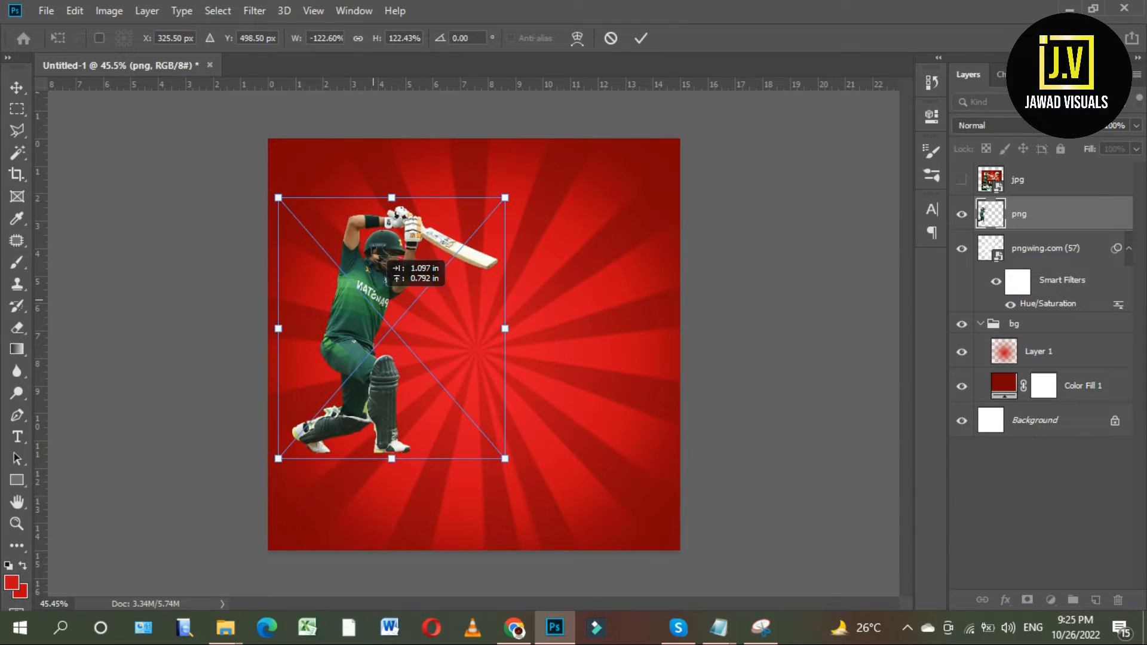
{"action": "left_click_drag", "start_coordinate": [505, 458], "coordinate": [501, 453]}
{"action": "left_click_drag", "start_coordinate": [500, 197], "coordinate": [502, 195]}
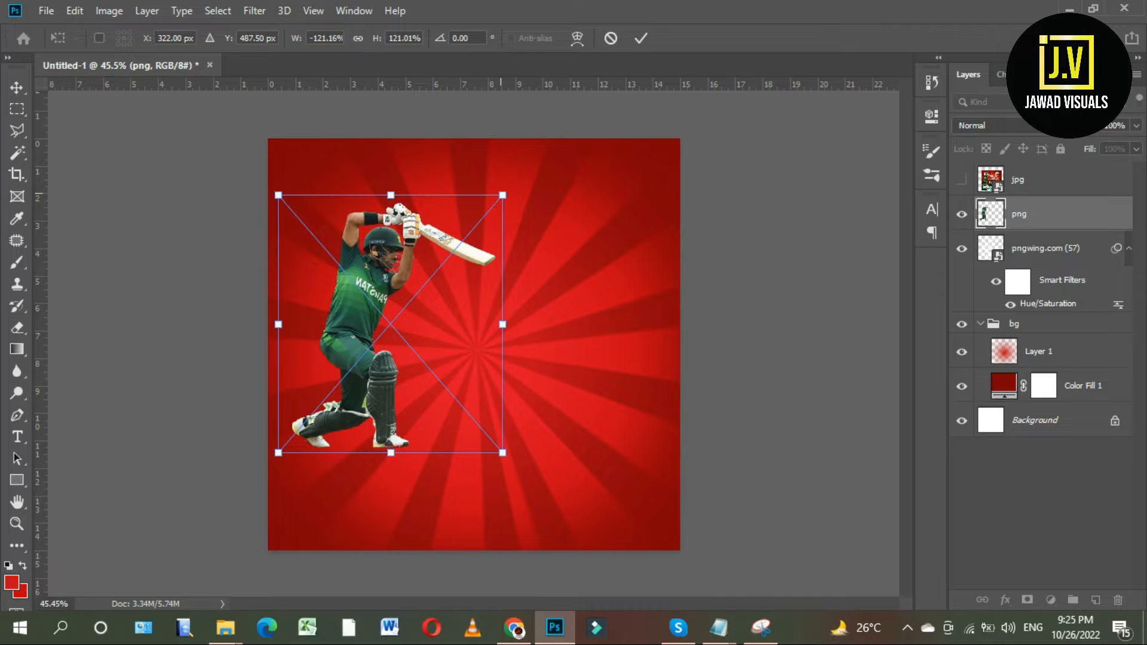
{"action": "key", "text": "Return"}
{"action": "left_click_drag", "start_coordinate": [332, 257], "coordinate": [332, 257]}
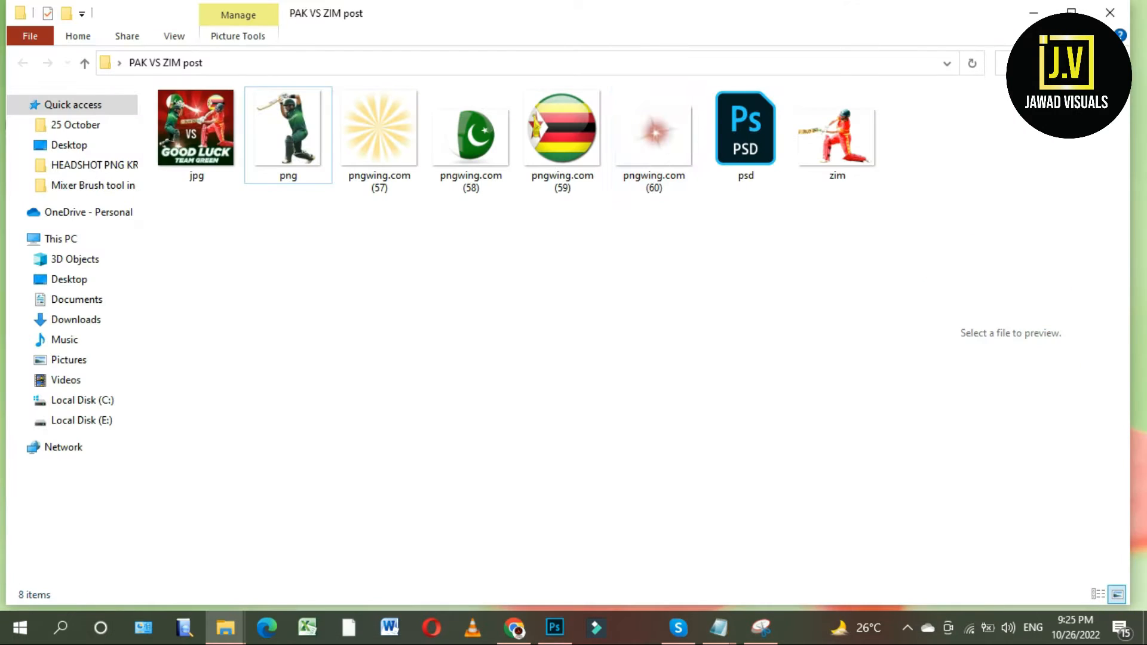
Place the red batsman image zim and enlarge it on the right half of the canvas, facing the green batsman.
{"action": "left_click_drag", "start_coordinate": [837, 135], "coordinate": [478, 344]}
{"action": "key", "text": "ctrl+minus"}
{"action": "left_click_drag", "start_coordinate": [561, 407], "coordinate": [653, 473]}
{"action": "left_click_drag", "start_coordinate": [652, 279], "coordinate": [714, 233]}
{"action": "left_click_drag", "start_coordinate": [560, 353], "coordinate": [573, 337]}
{"action": "key", "text": "Return"}
Nudge the green batsman slightly to the left.
{"action": "left_click", "coordinate": [350, 308]}
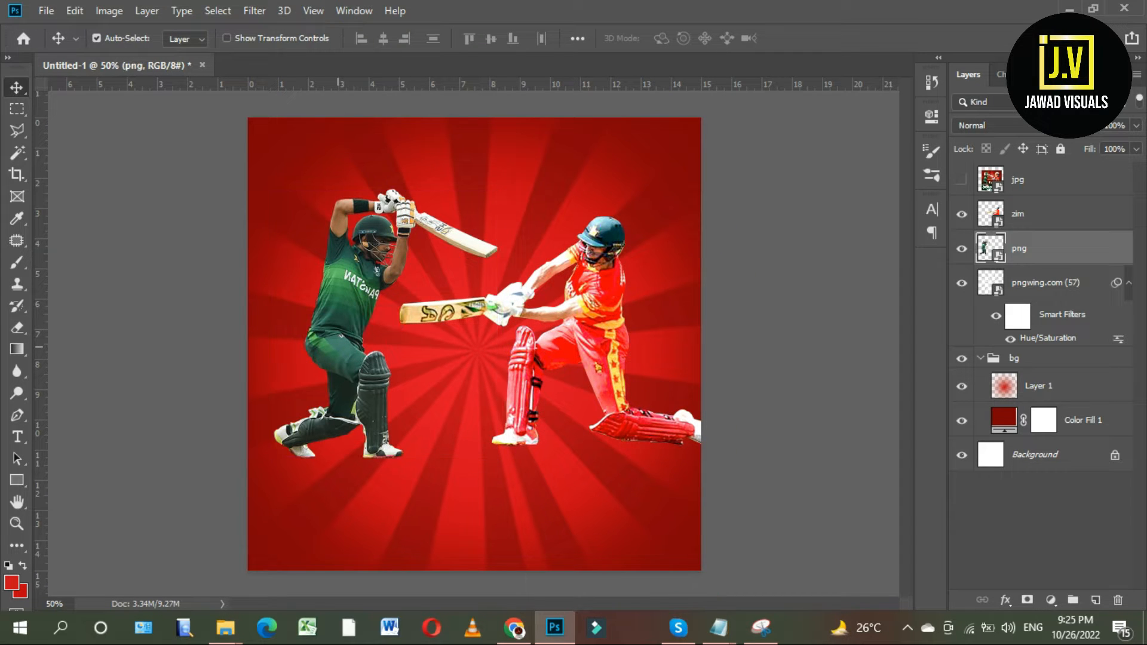
{"action": "key", "text": "Left"}
{"action": "key", "text": "Left"}
{"action": "key", "text": "Left"}
{"action": "key", "text": "Left"}
{"action": "key", "text": "Left"}
{"action": "key", "text": "Left"}
{"action": "key", "text": "Left"}
{"action": "key", "text": "Left"}
{"action": "key", "text": "Left"}
{"action": "key", "text": "Left"}
{"action": "key", "text": "Left"}
{"action": "key", "text": "Left"}
{"action": "key", "text": "Left"}
{"action": "key", "text": "Left"}
{"action": "key", "text": "Left"}
{"action": "key", "text": "Left"}
Apply an Exposure adjustment to the zim batsman layer, raising the exposure and lowering the offset slightly.
{"action": "left_click_drag", "start_coordinate": [580, 313], "coordinate": [579, 313]}
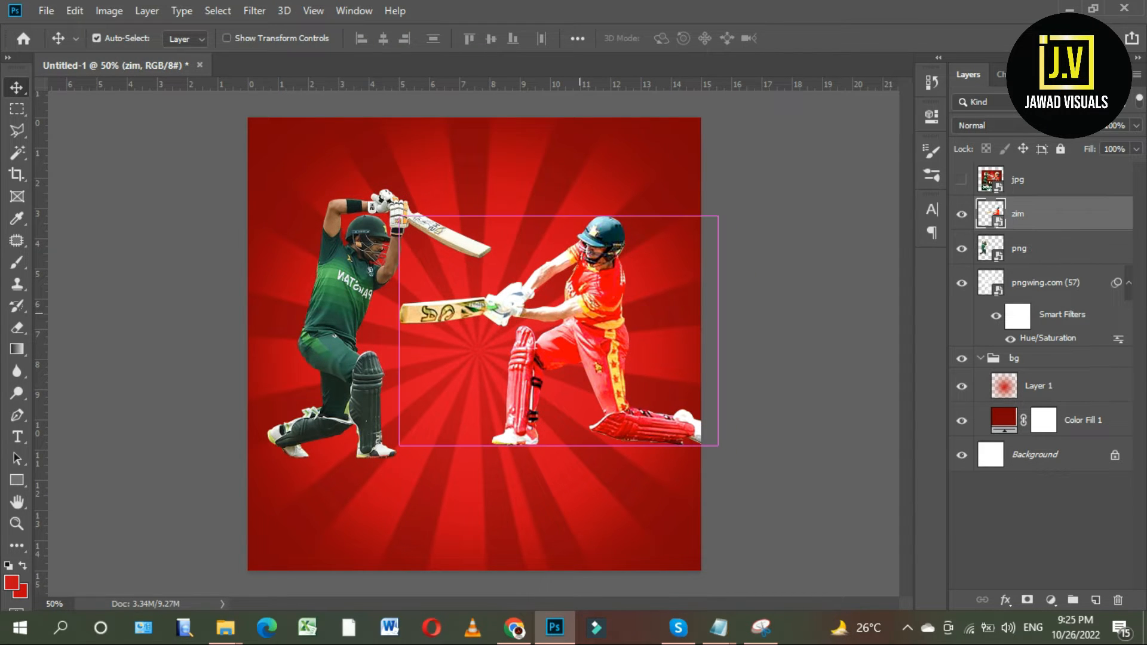
{"action": "scroll", "coordinate": [558, 318], "scroll_direction": "up", "scroll_amount": 6}
{"action": "left_click", "coordinate": [147, 10]}
{"action": "mouse_move", "coordinate": [109, 11]}
{"action": "left_click", "coordinate": [161, 55]}
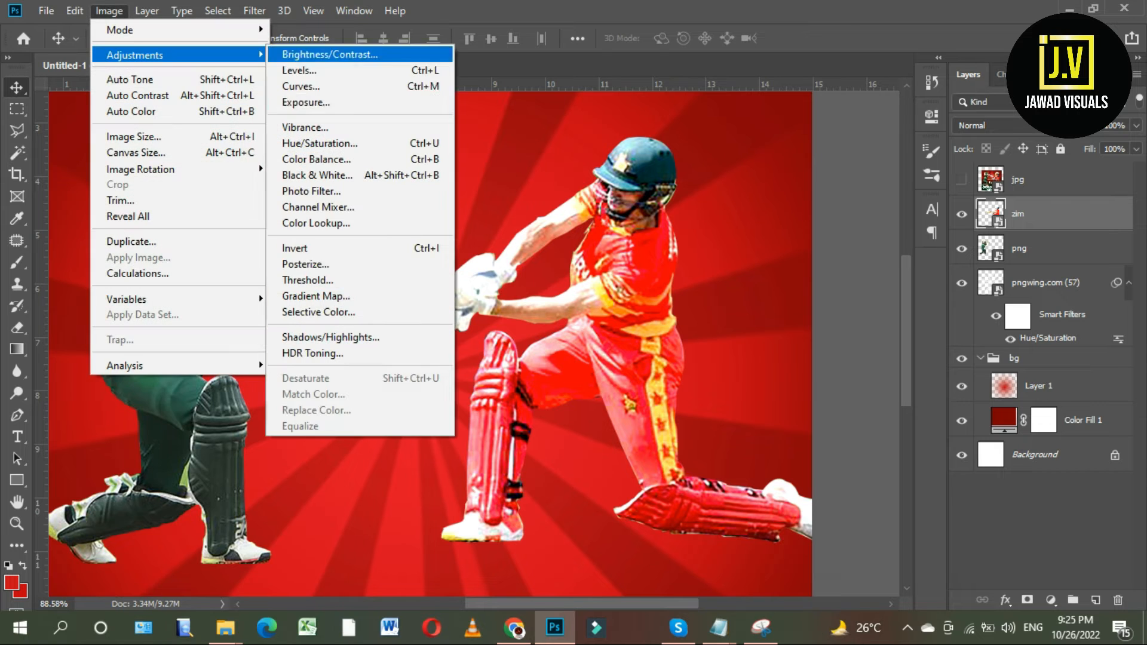
{"action": "left_click", "coordinate": [306, 102]}
{"action": "left_click_drag", "start_coordinate": [478, 128], "coordinate": [732, 122]}
{"action": "left_click_drag", "start_coordinate": [773, 212], "coordinate": [767, 250]}
{"action": "left_click", "coordinate": [936, 159]}
Apply an Exposure adjustment to the png batsman layer with exposure +0.66 and offset -0.0138.
{"action": "scroll", "coordinate": [289, 270], "scroll_direction": "down", "scroll_amount": 2}
{"action": "left_click", "coordinate": [1034, 296]}
{"action": "left_click", "coordinate": [110, 10]}
{"action": "left_click", "coordinate": [144, 55]}
{"action": "left_click", "coordinate": [306, 102]}
{"action": "left_click_drag", "start_coordinate": [778, 212], "coordinate": [771, 250]}
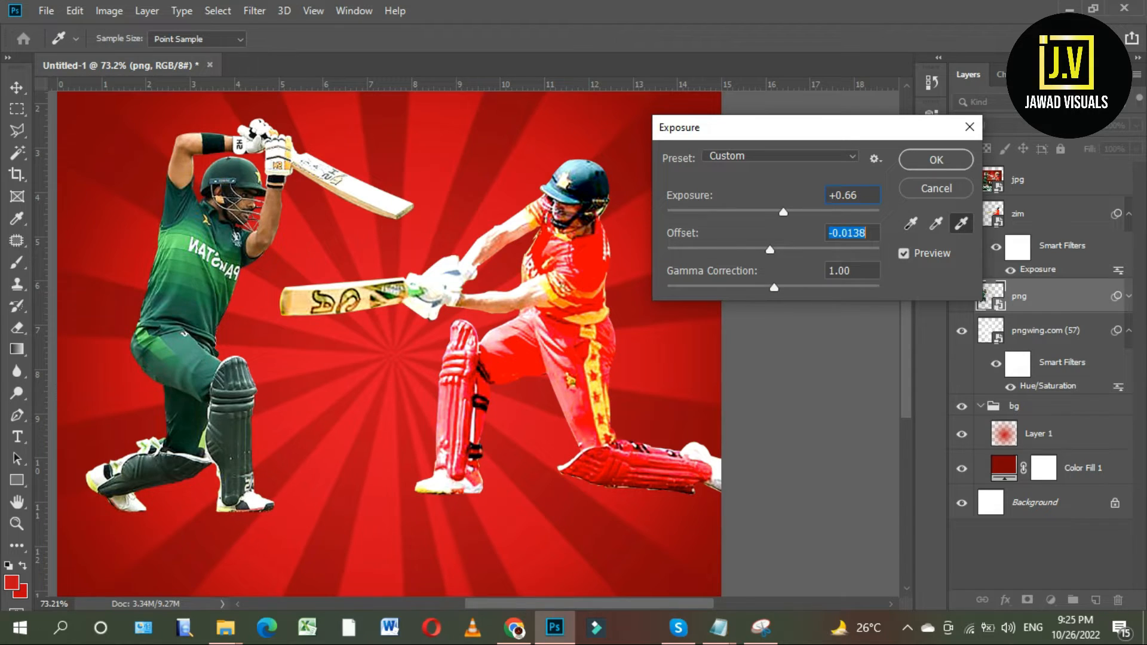
{"action": "left_click", "coordinate": [936, 160]}
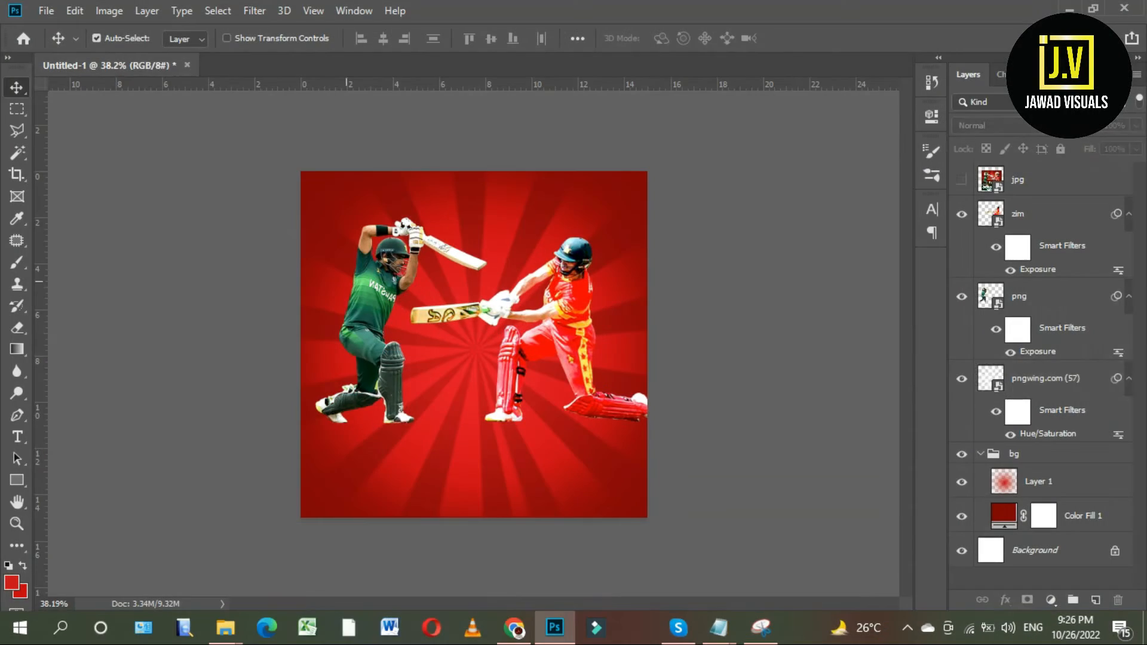
Place the Pakistan flag pngwing.com (58) at the green batsman's head and move its layer below the png layer.
{"action": "left_click", "coordinate": [1039, 297]}
{"action": "left_click", "coordinate": [226, 628]}
{"action": "left_click_drag", "start_coordinate": [471, 138], "coordinate": [354, 261]}
{"action": "key", "text": "Return"}
{"action": "left_click_drag", "start_coordinate": [1043, 297], "coordinate": [1043, 383]}
{"action": "scroll", "coordinate": [449, 326], "scroll_direction": "up", "scroll_amount": 3}
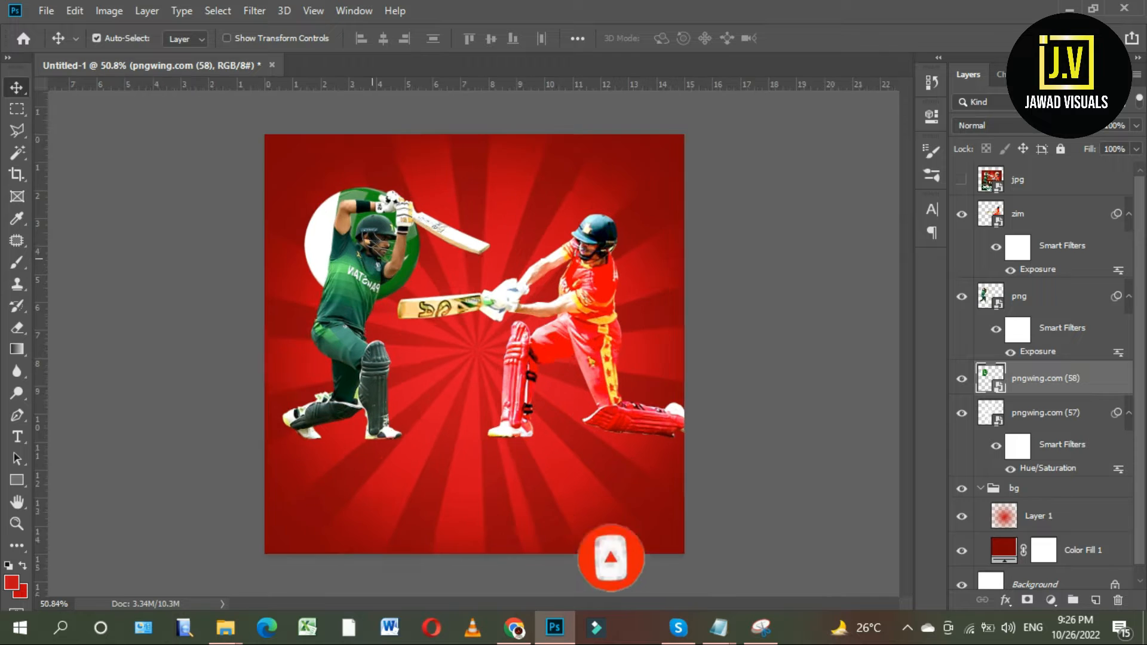
Shrink the Pakistan flag slightly and move it up behind the green batsman's head and raised arms.
{"action": "key", "text": "ctrl+t"}
{"action": "left_click_drag", "start_coordinate": [459, 320], "coordinate": [439, 305]}
{"action": "left_click_drag", "start_coordinate": [282, 227], "coordinate": [300, 177]}
{"action": "key", "text": "Return"}
{"action": "scroll", "coordinate": [455, 331], "scroll_direction": "down", "scroll_amount": 3}
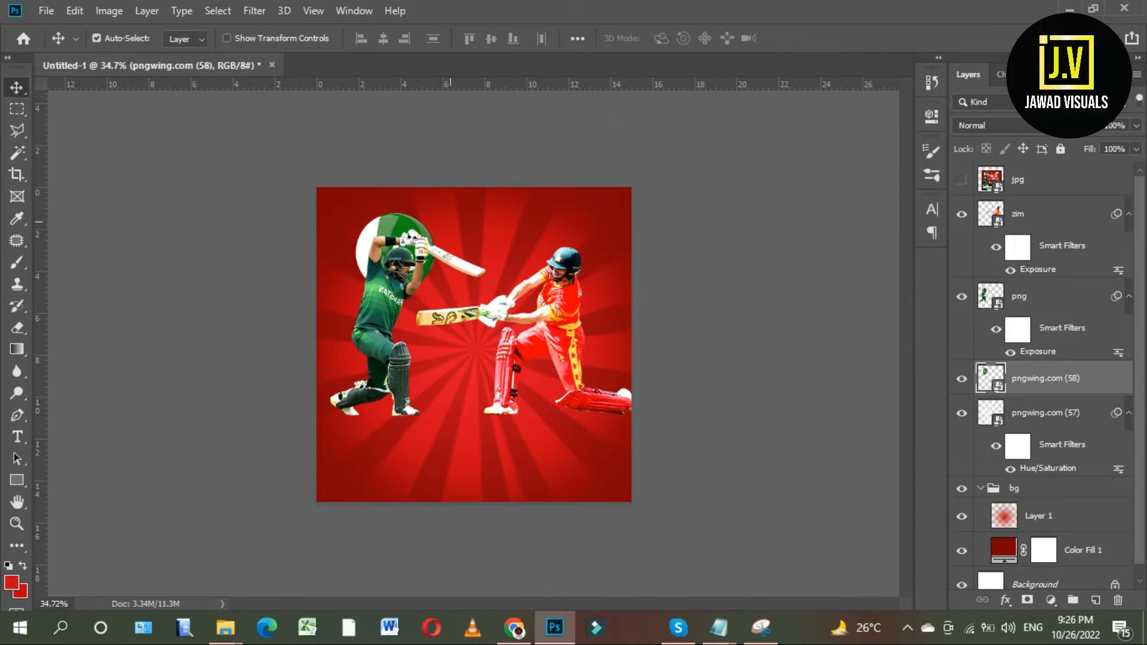
Place the Zimbabwe flag pngwing.com (59) behind the red batsman's head and compare the layout with the reference jpg layer.
{"action": "left_click", "coordinate": [1069, 8]}
{"action": "left_click_drag", "start_coordinate": [561, 130], "coordinate": [582, 263]}
{"action": "key", "text": "Return"}
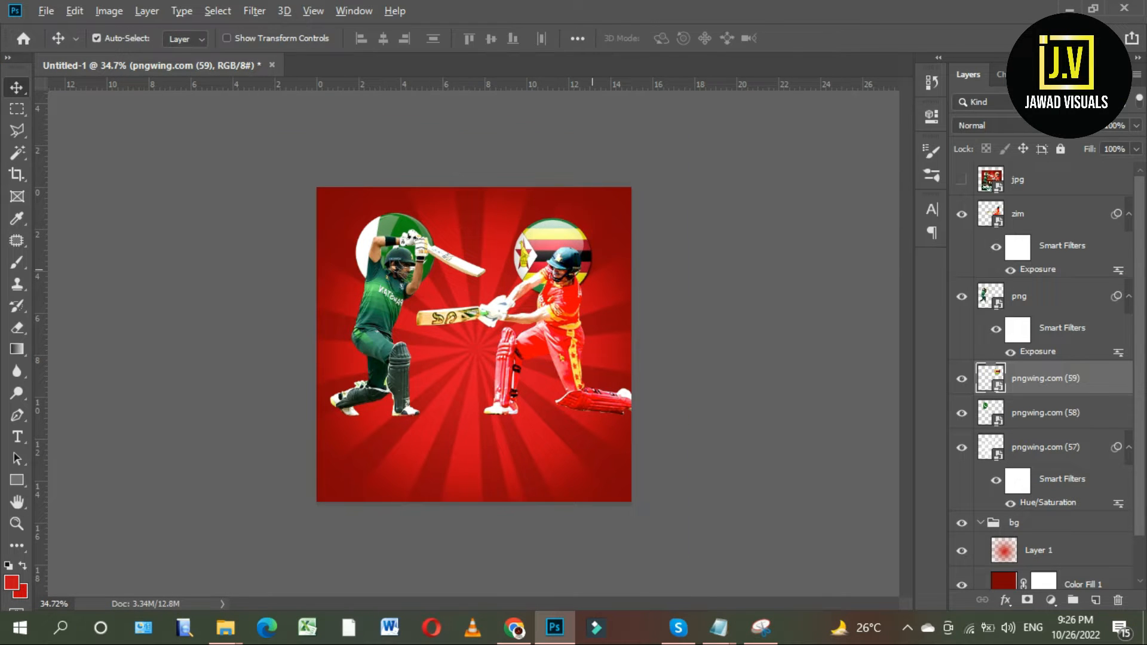
{"action": "key", "text": "ctrl+plus"}
{"action": "left_click", "coordinate": [961, 179]}
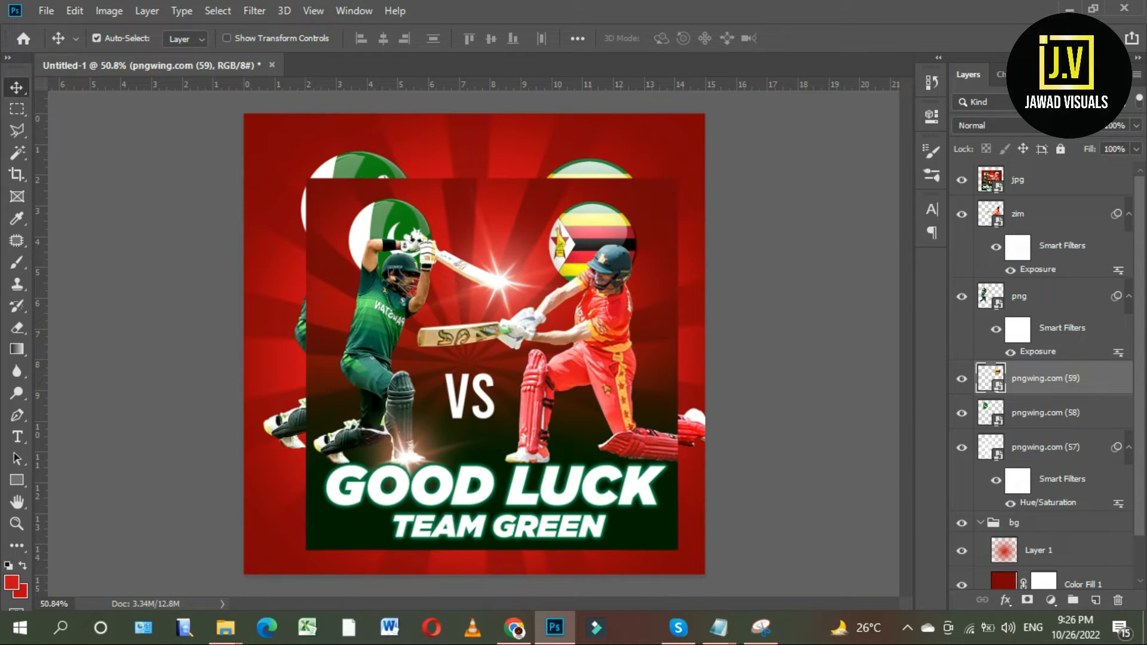
{"action": "left_click", "coordinate": [675, 209]}
{"action": "scroll", "coordinate": [581, 209], "scroll_direction": "up", "scroll_amount": 1}
{"action": "left_click", "coordinate": [581, 209]}
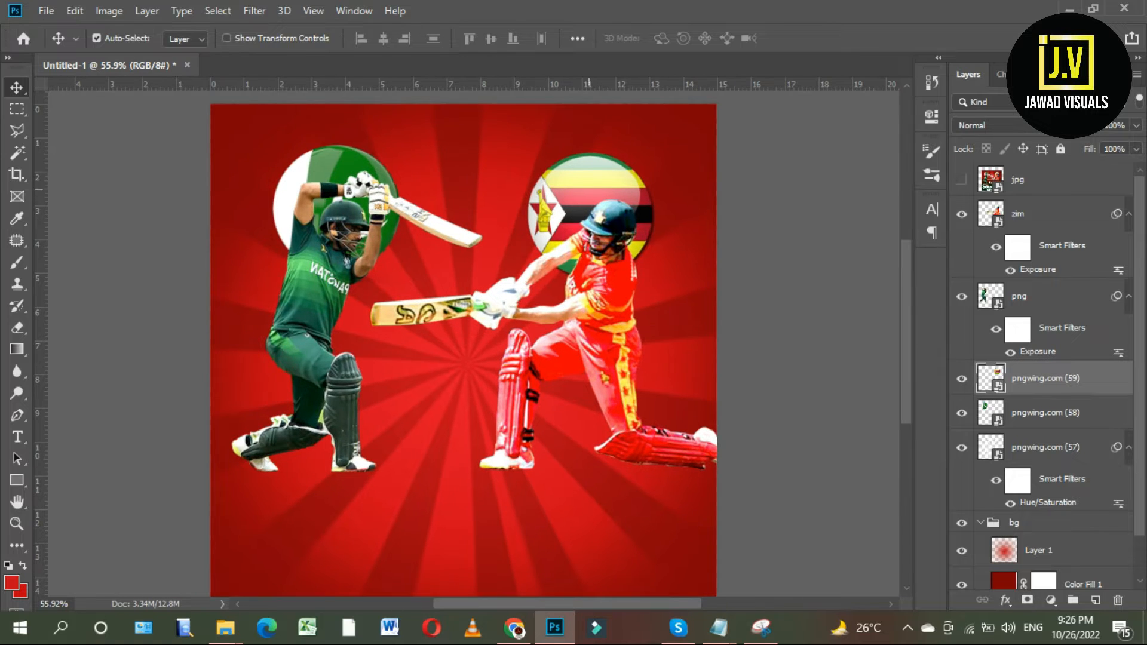
Add a white VS text in Gotham Ultra Italic and move it between the two batsmen.
{"action": "key", "text": "t"}
{"action": "left_click", "coordinate": [432, 473]}
{"action": "type", "text": "go"}
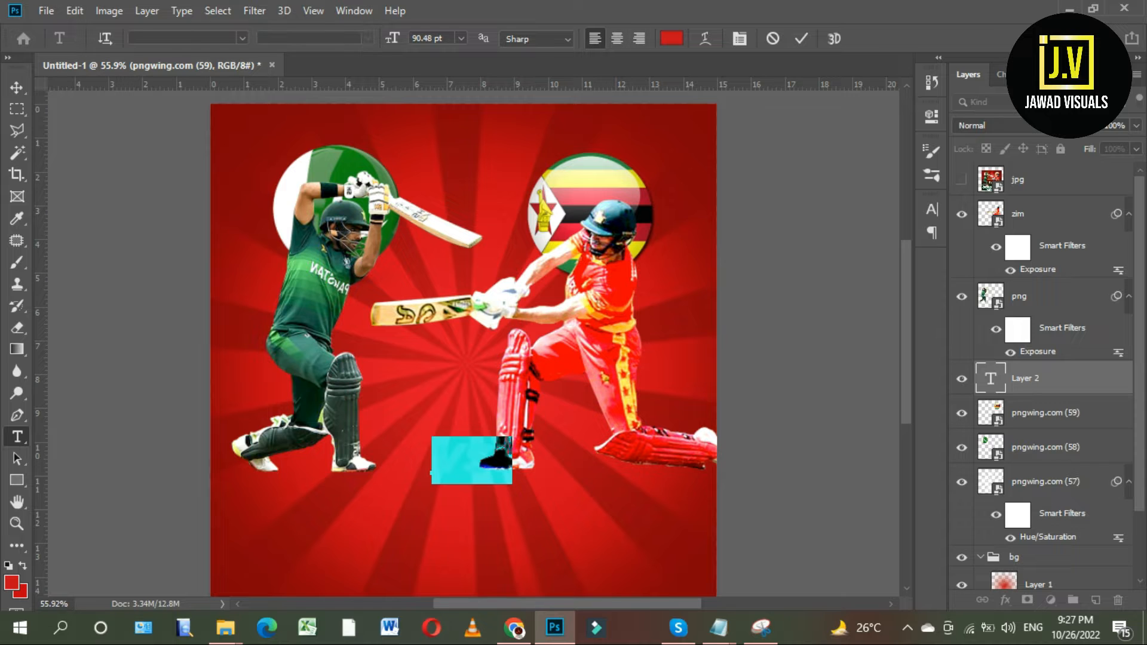
{"action": "left_click", "coordinate": [672, 38]}
{"action": "key", "text": "Return"}
{"action": "left_click", "coordinate": [16, 88]}
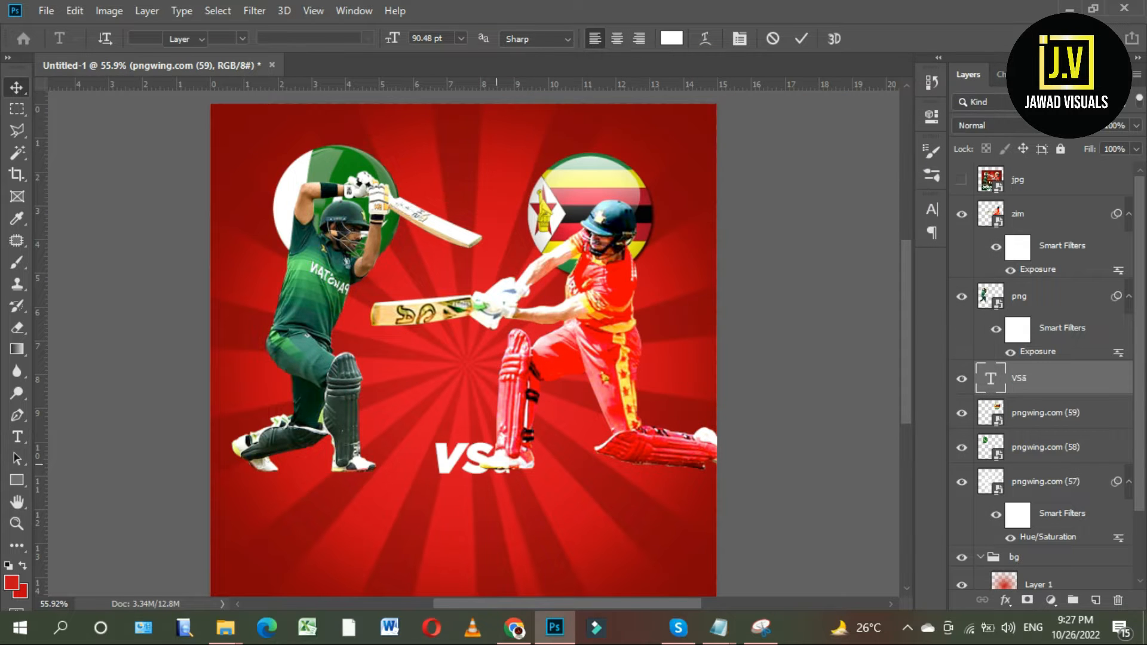
{"action": "left_click_drag", "start_coordinate": [460, 461], "coordinate": [423, 418]}
Remove the stray ā character from the end of the VS text and select the remaining letters for formatting.
{"action": "key", "text": "t"}
{"action": "left_click", "coordinate": [468, 418]}
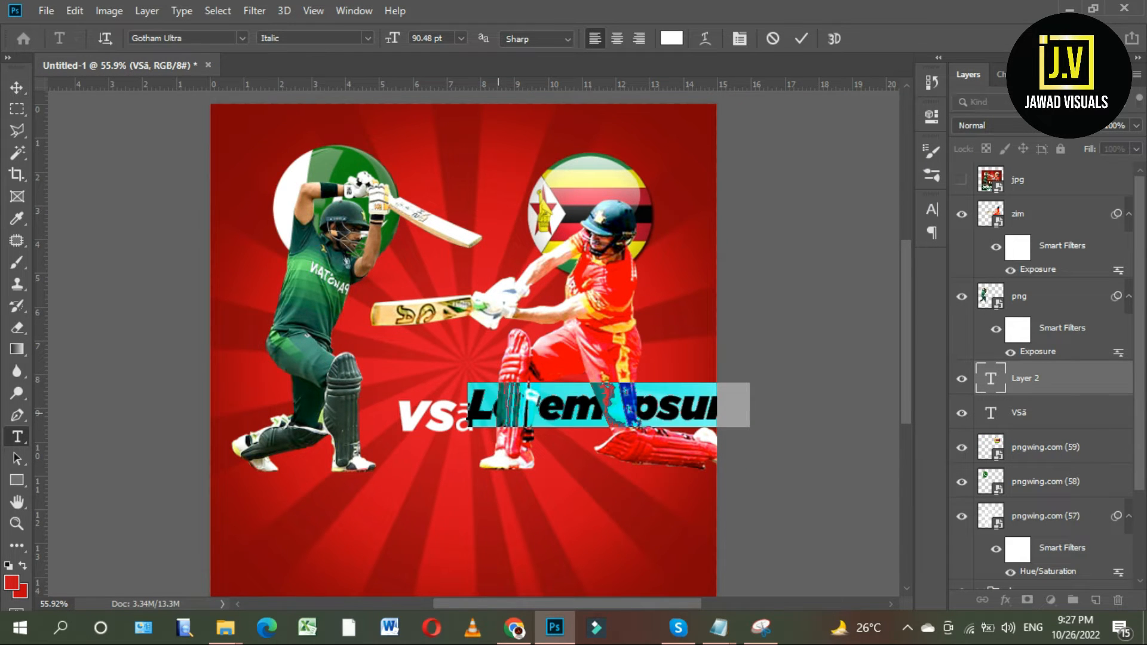
{"action": "key", "text": "BackSpace"}
{"action": "scroll", "coordinate": [360, 344], "scroll_direction": "up", "scroll_amount": 5}
{"action": "key", "text": "t"}
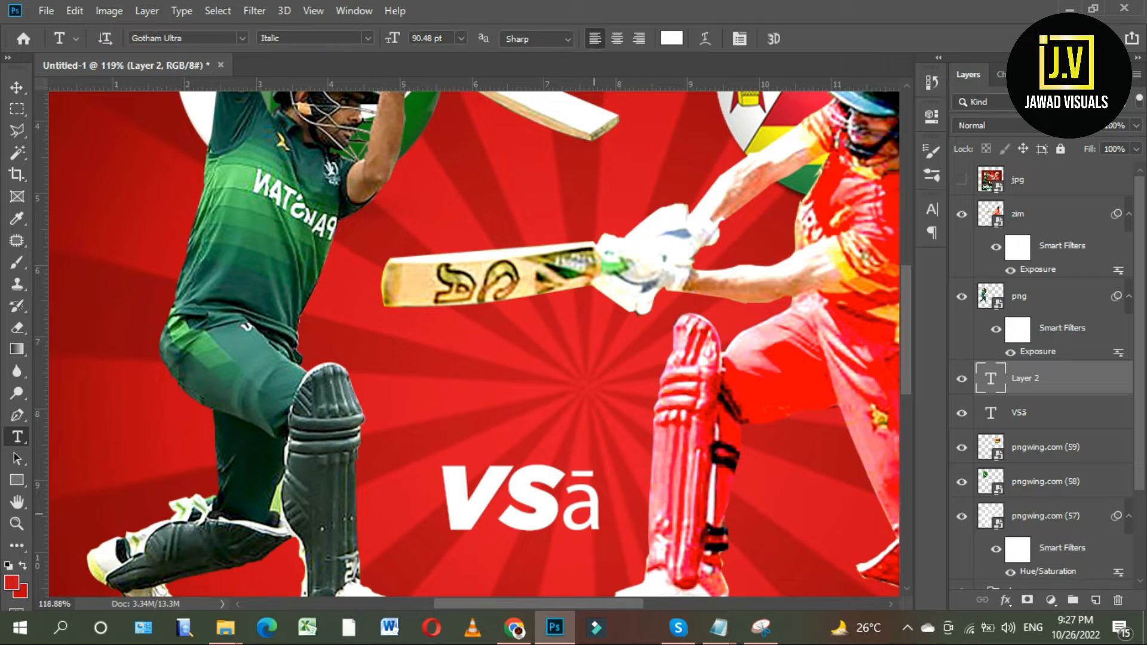
{"action": "left_click", "coordinate": [594, 514]}
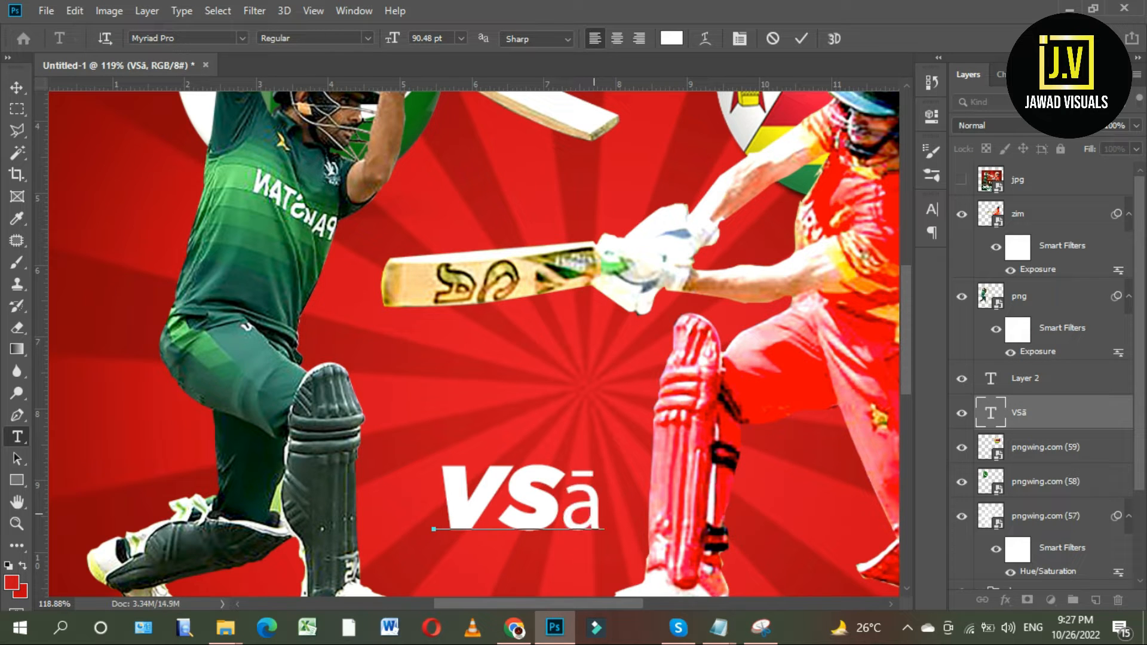
{"action": "key", "text": "ctrl+a"}
{"action": "left_click", "coordinate": [739, 39]}
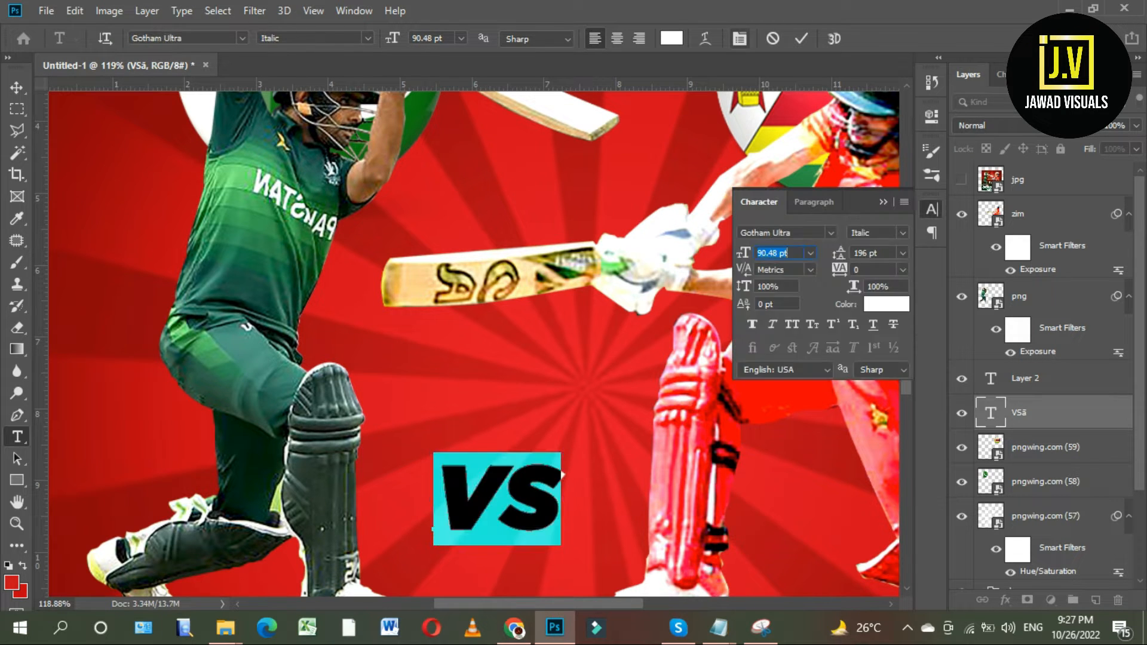
Change the VS text's font to Bebas Regular and increase its size.
{"action": "left_click", "coordinate": [831, 233]}
{"action": "type", "text": "be"}
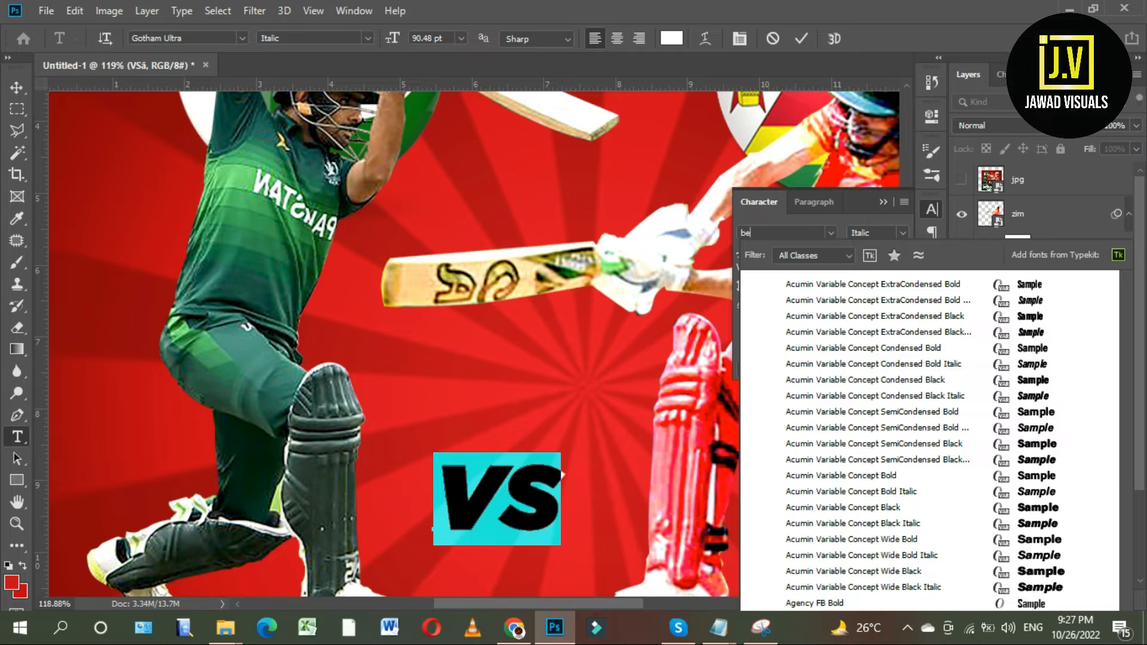
{"action": "key", "text": "Down"}
{"action": "key", "text": "Return"}
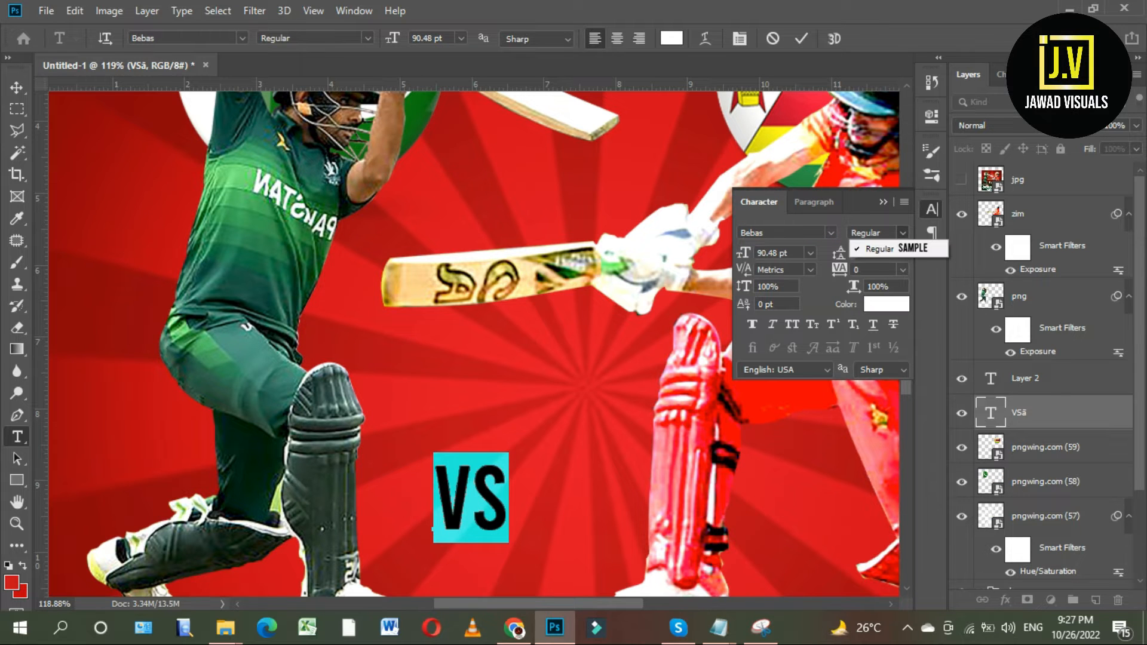
{"action": "left_click_drag", "start_coordinate": [743, 252], "coordinate": [814, 253]}
{"action": "key", "text": "ctrl+Return"}
{"action": "key", "text": "v"}
{"action": "scroll", "coordinate": [562, 451], "scroll_direction": "down", "scroll_amount": 3}
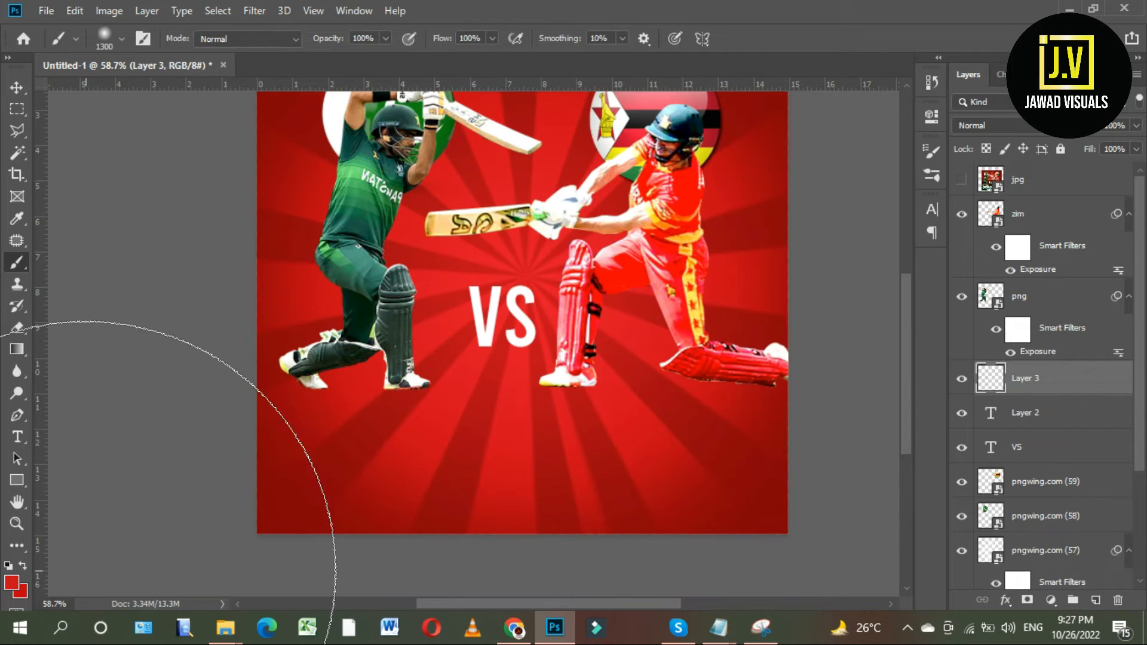
Set the foreground colour to #171717 and paint a single soft brush dab on Layer 3 below the batsmen.
{"action": "left_click", "coordinate": [11, 582]}
{"action": "type", "text": "171717"}
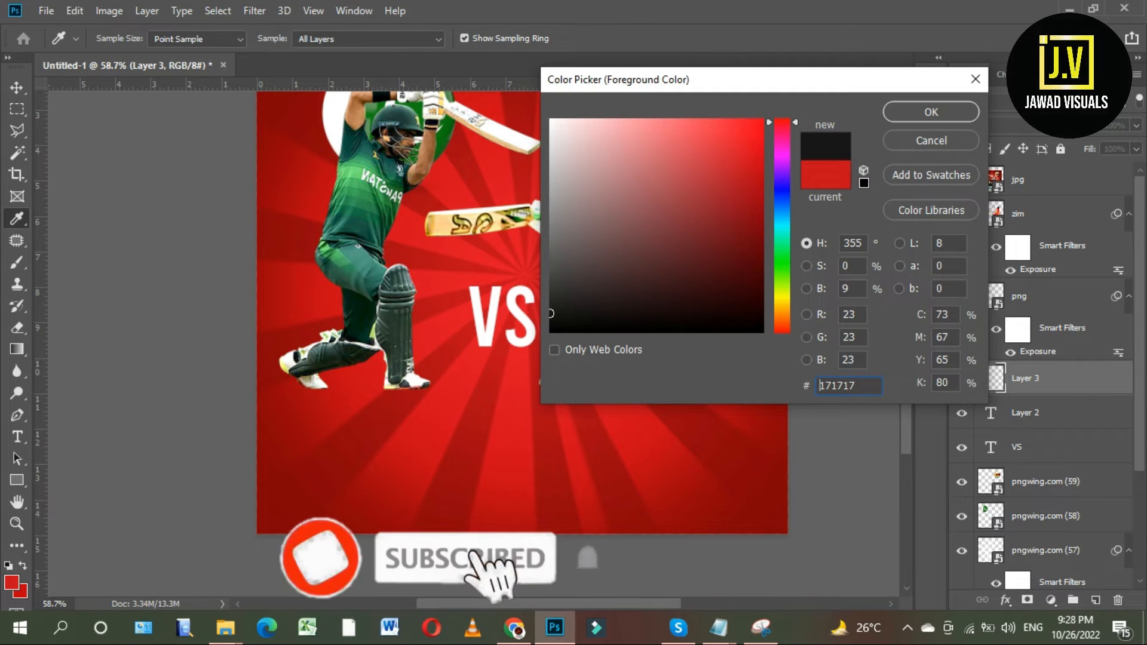
{"action": "key", "text": "Return"}
{"action": "key", "text": "b"}
{"action": "key", "text": "bracketleft"}
{"action": "key", "text": "bracketleft"}
{"action": "key", "text": "bracketleft"}
{"action": "key", "text": "bracketleft"}
{"action": "key", "text": "bracketleft"}
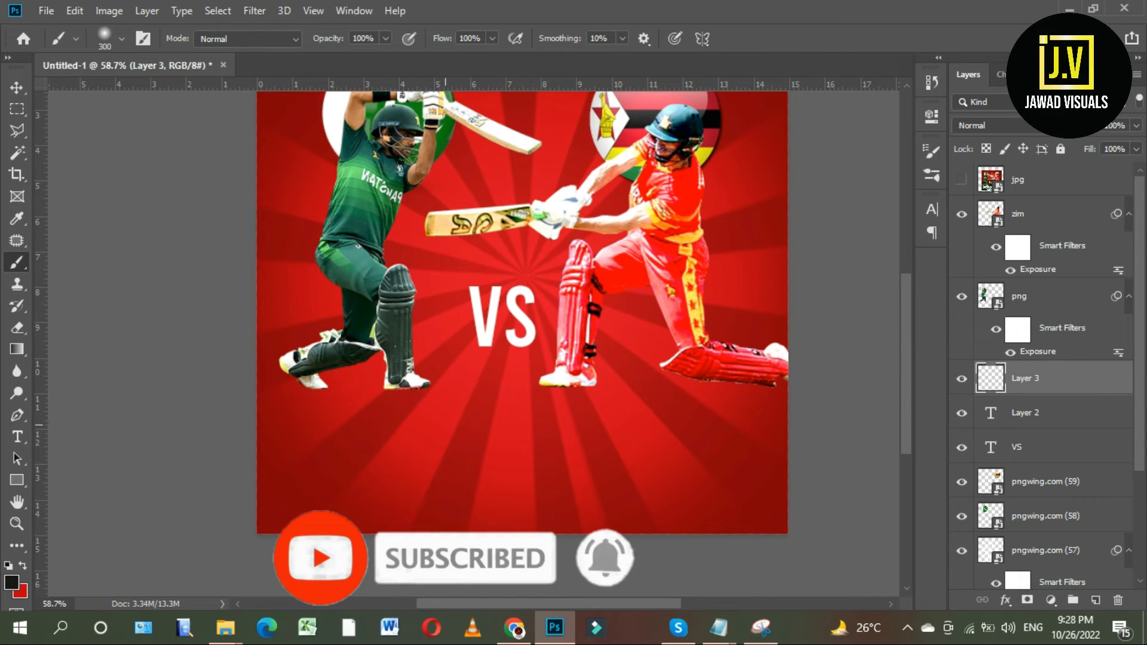
{"action": "key", "text": "bracketright"}
{"action": "left_click", "coordinate": [445, 428]}
{"action": "key", "text": "v"}
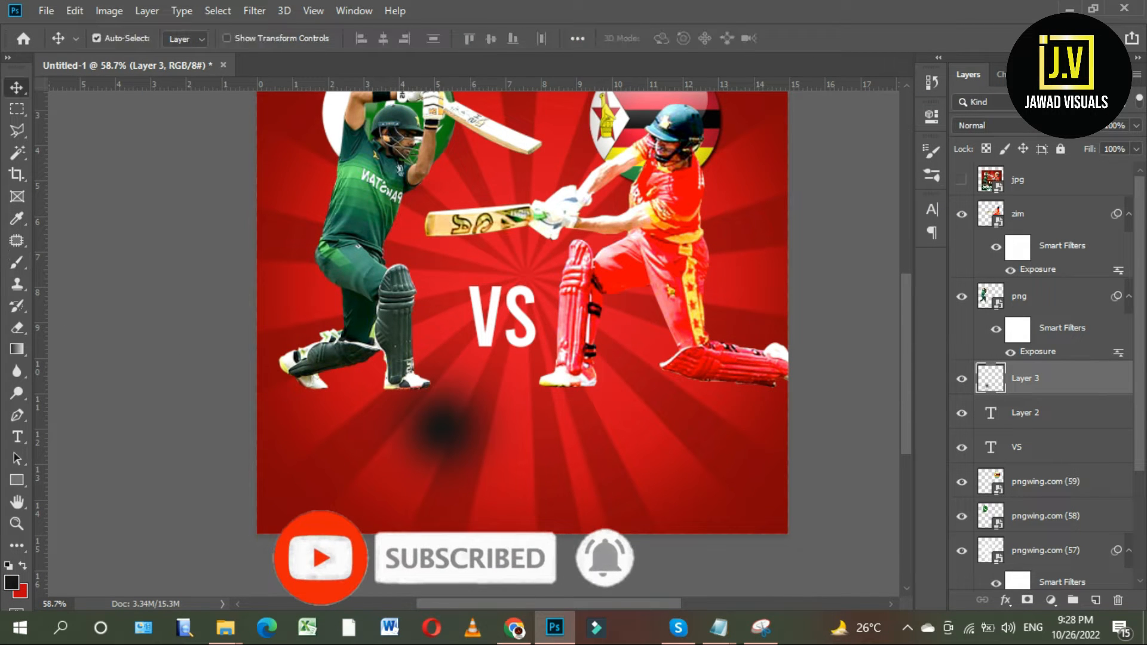
Flatten the black dab into a thin shadow and place it under the green batsman's feet.
{"action": "key", "text": "ctrl+t"}
{"action": "left_click_drag", "start_coordinate": [442, 333], "coordinate": [442, 503]}
{"action": "mouse_move", "coordinate": [538, 510]}
{"action": "left_mouse_down"}
{"action": "mouse_move", "coordinate": [419, 392]}
{"action": "mouse_move", "coordinate": [425, 382]}
{"action": "mouse_move", "coordinate": [340, 387]}
{"action": "mouse_move", "coordinate": [580, 387]}
{"action": "mouse_move", "coordinate": [441, 354]}
{"action": "left_mouse_up"}
{"action": "key", "text": "Return"}
{"action": "scroll", "coordinate": [336, 393], "scroll_direction": "up", "scroll_amount": 10}
{"action": "scroll", "coordinate": [583, 382], "scroll_direction": "down", "scroll_amount": 5}
Duplicate the shadow three times to cover the feet of both batsmen and compare with the jpg reference layer.
{"action": "left_click_drag", "start_coordinate": [283, 357], "coordinate": [559, 349]}
{"action": "left_click_drag", "start_coordinate": [327, 353], "coordinate": [824, 354]}
{"action": "left_click_drag", "start_coordinate": [796, 353], "coordinate": [646, 354]}
{"action": "left_click", "coordinate": [747, 358]}
{"action": "scroll", "coordinate": [747, 359], "scroll_direction": "down", "scroll_amount": 7}
{"action": "left_click", "coordinate": [961, 179]}
{"action": "left_click", "coordinate": [962, 179]}
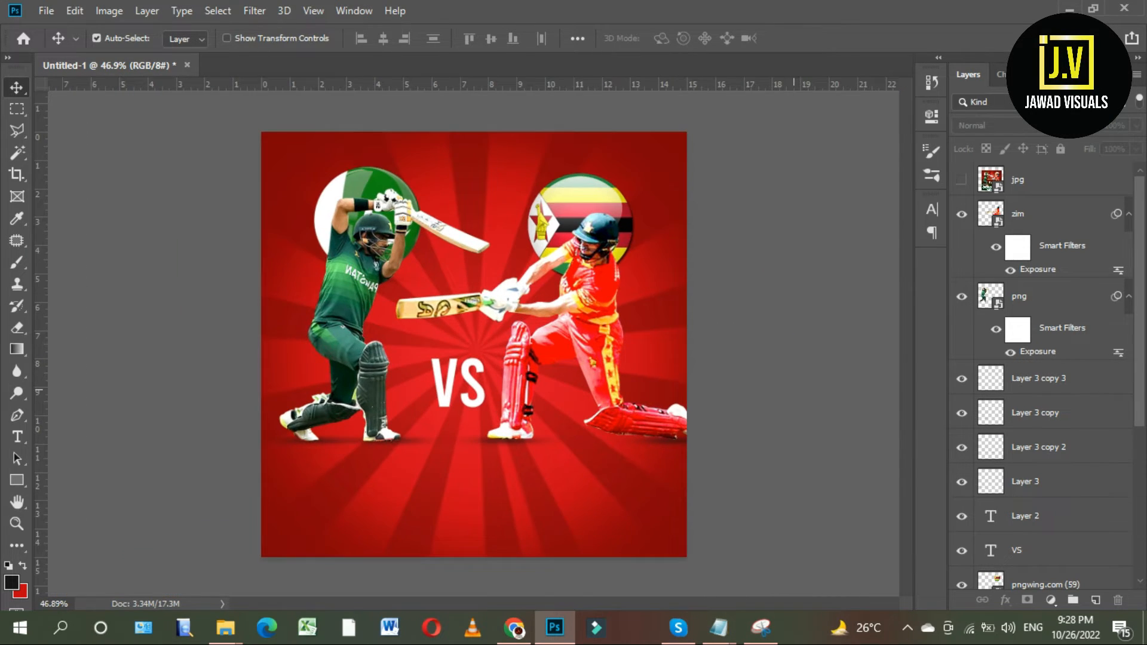
Nudge the VS text slightly left between the two batsmen.
{"action": "scroll", "coordinate": [648, 355], "scroll_direction": "up", "scroll_amount": 3}
{"action": "scroll", "coordinate": [435, 407], "scroll_direction": "up", "scroll_amount": 2}
{"action": "left_click_drag", "start_coordinate": [421, 400], "coordinate": [449, 359]}
{"action": "scroll", "coordinate": [449, 358], "scroll_direction": "down", "scroll_amount": 5}
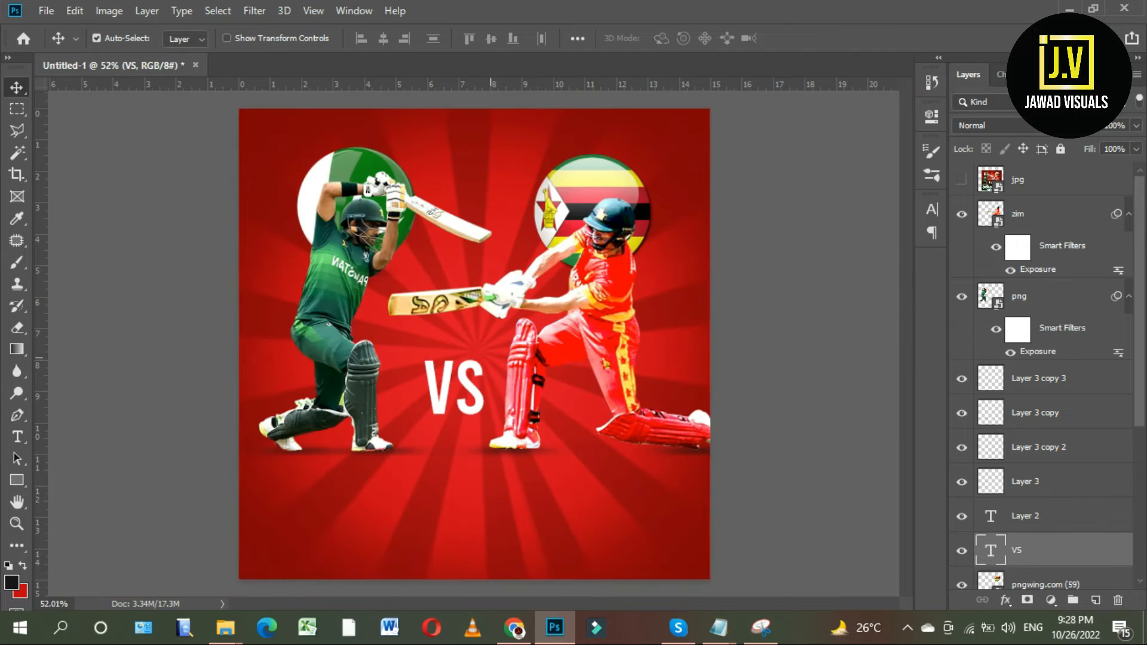
{"action": "left_click", "coordinate": [215, 412]}
Add a layer above png, sample dark green from the batsman and paint across the poster's lower area with a 700 px soft brush.
{"action": "left_click", "coordinate": [347, 340]}
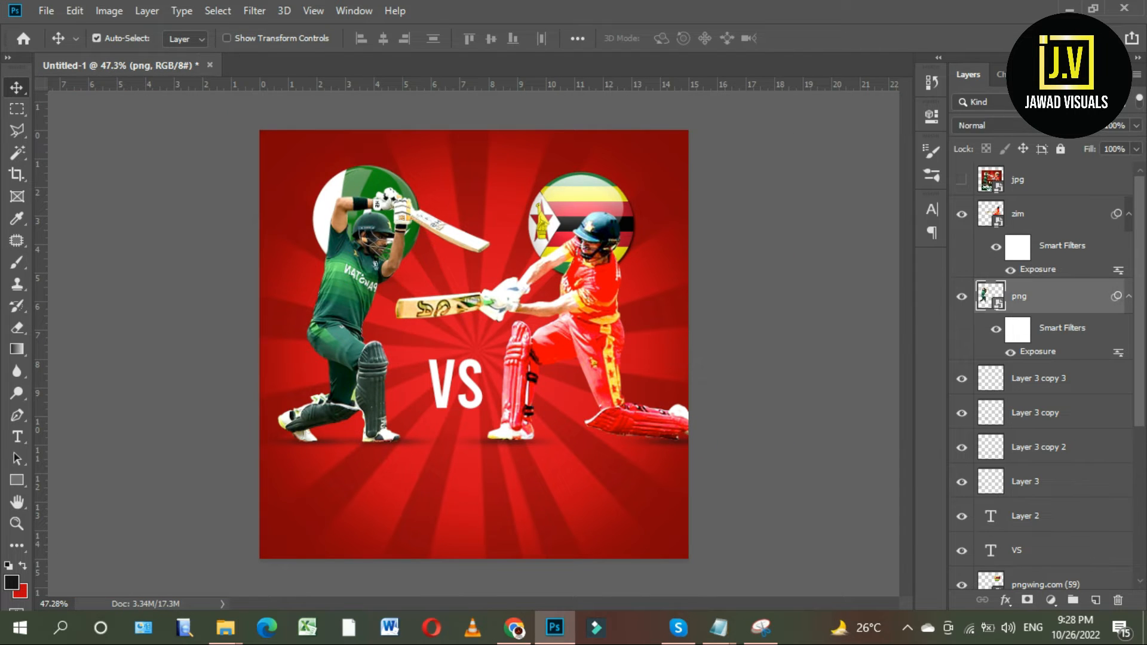
{"action": "left_click", "coordinate": [1096, 600]}
{"action": "key", "text": "i"}
{"action": "left_click", "coordinate": [344, 396]}
{"action": "key", "text": "b"}
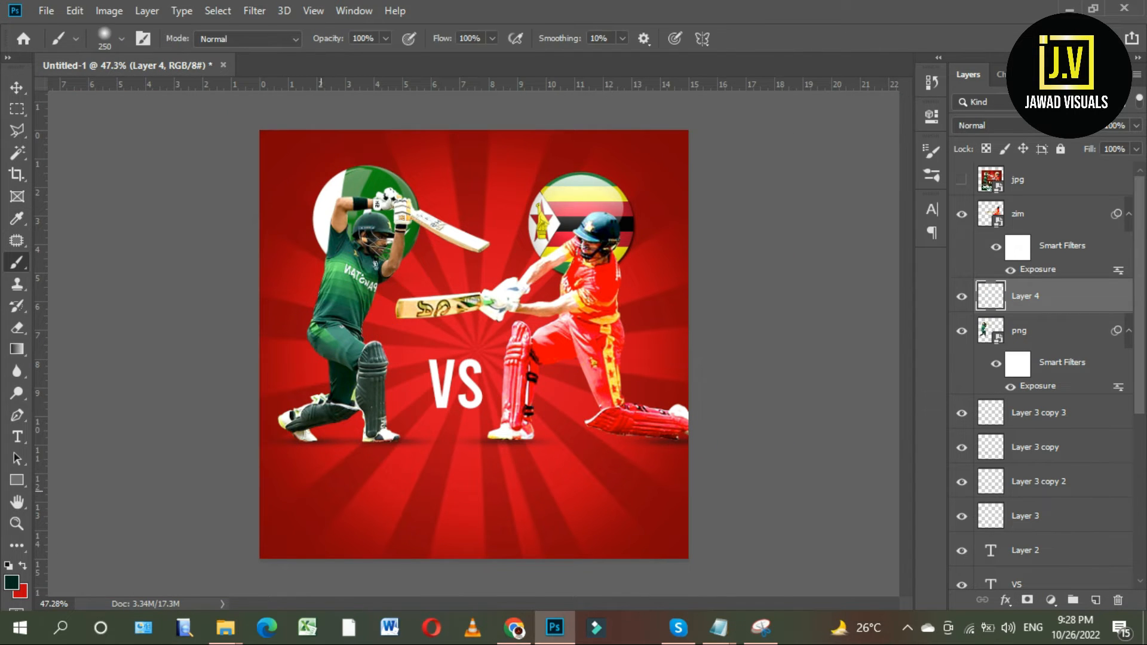
{"action": "scroll", "coordinate": [477, 347], "scroll_direction": "down", "scroll_amount": 1}
{"action": "key", "text": "bracketright"}
{"action": "key", "text": "bracketright"}
{"action": "key", "text": "bracketright"}
{"action": "left_click_drag", "start_coordinate": [311, 478], "coordinate": [621, 478]}
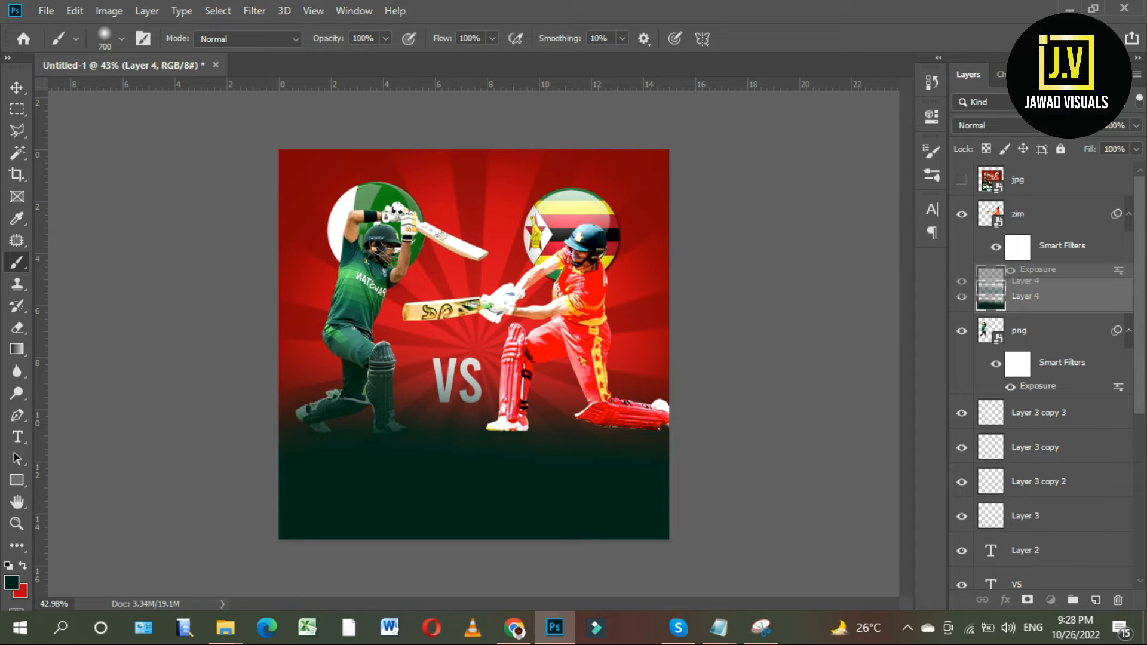
Raise the dark green layer above the zim layer and repaint its lower area with a darker sampled green.
{"action": "key", "text": "ctrl+bracketright"}
{"action": "scroll", "coordinate": [475, 344], "scroll_direction": "down", "scroll_amount": 2}
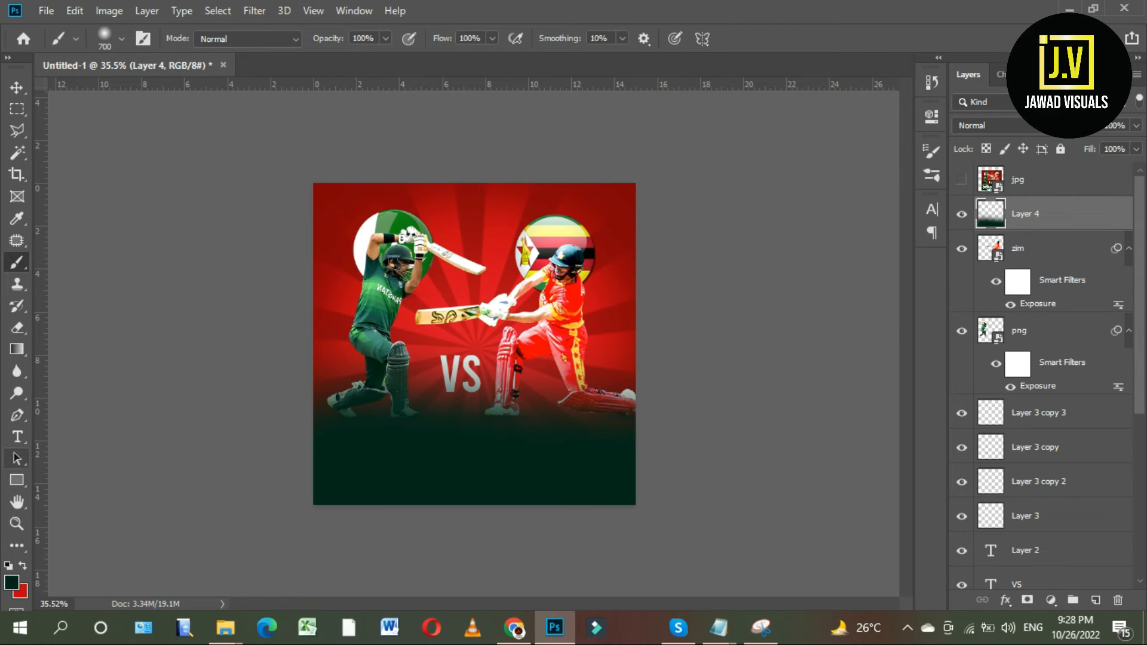
{"action": "key", "text": "i"}
{"action": "key", "text": "b"}
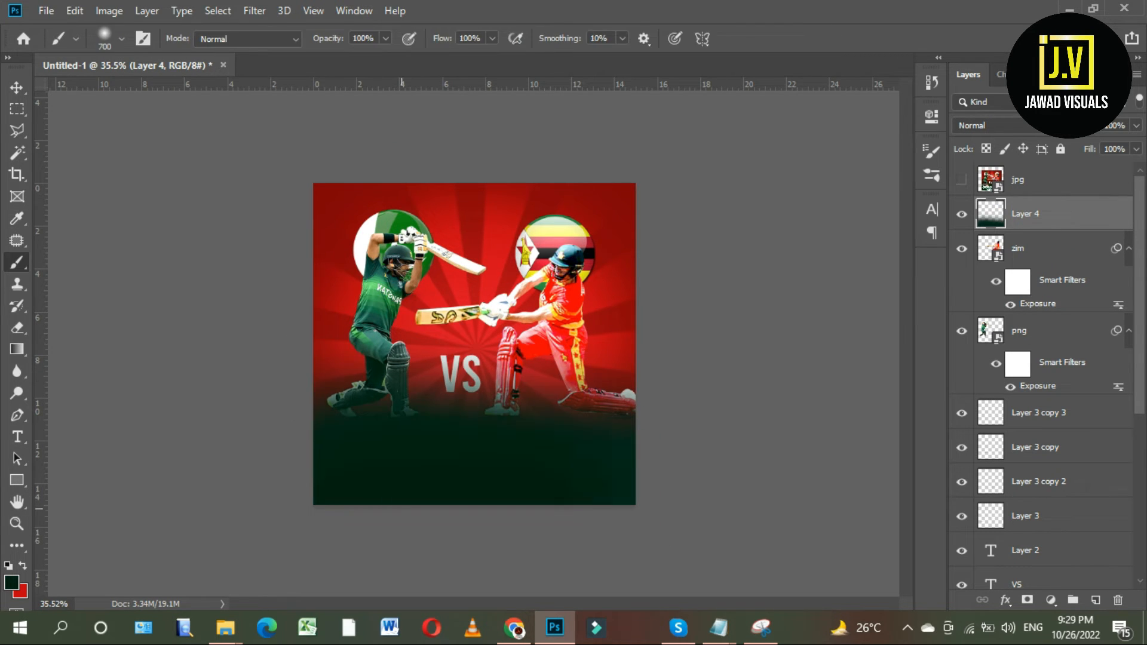
{"action": "scroll", "coordinate": [475, 344], "scroll_direction": "up", "scroll_amount": 2}
{"action": "key", "text": "v"}
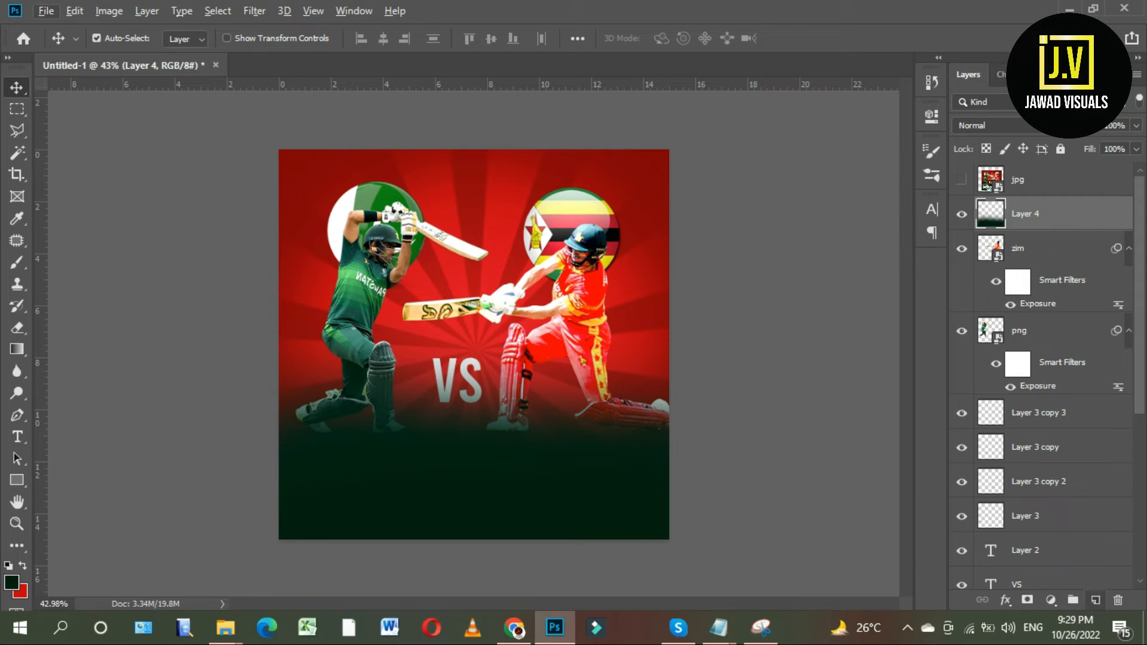
Add a new layer with the text GOOD LUCK over the dark green area.
{"action": "key", "text": "ctrl+shift+alt+n"}
{"action": "scroll", "coordinate": [454, 400], "scroll_direction": "up", "scroll_amount": 2}
{"action": "key", "text": "t"}
{"action": "left_click", "coordinate": [307, 503]}
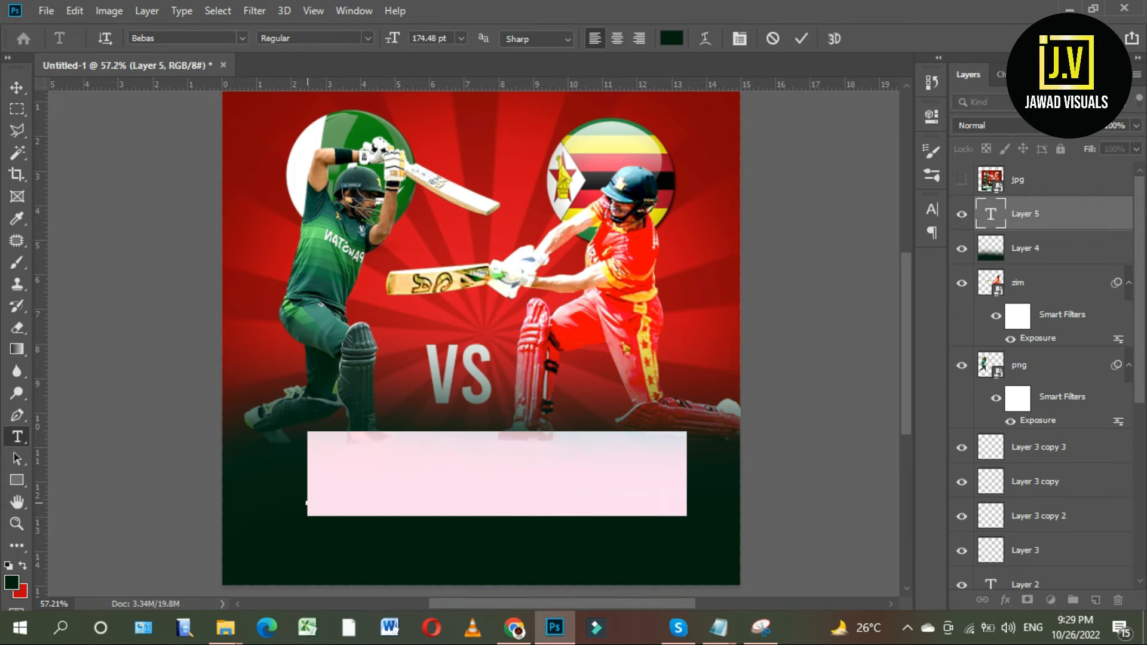
{"action": "type", "text": "GOOD LUCK"}
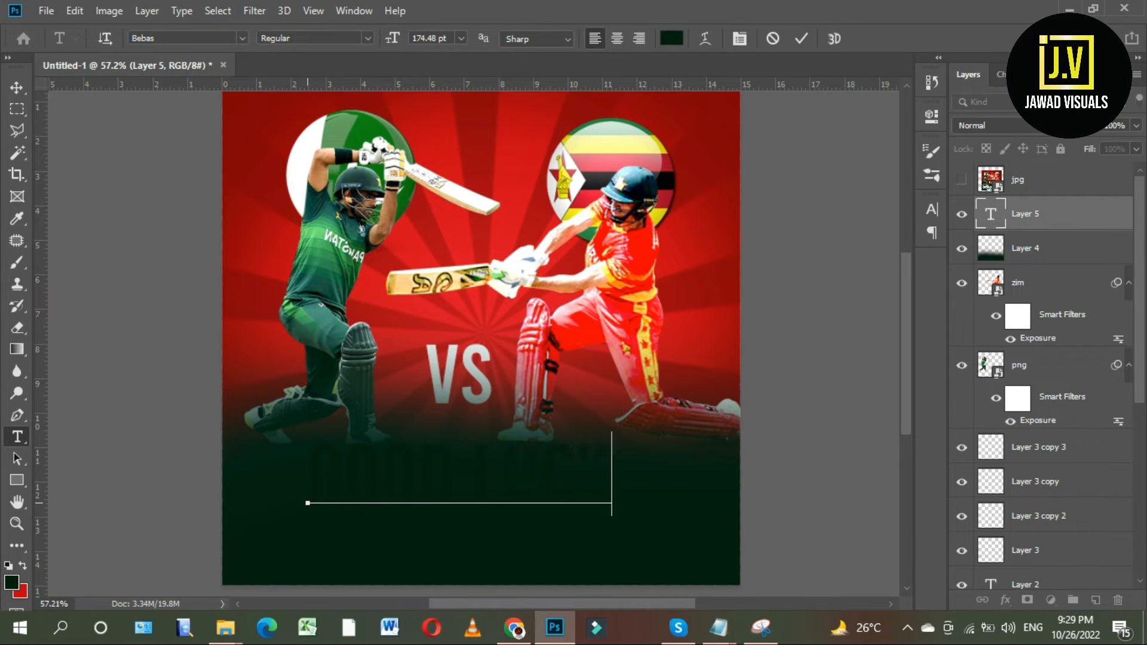
Format GOOD LUCK in white Gotham Ultra Italic at 146.48 pt.
{"action": "key", "text": "ctrl+a"}
{"action": "key", "text": "ctrl+t"}
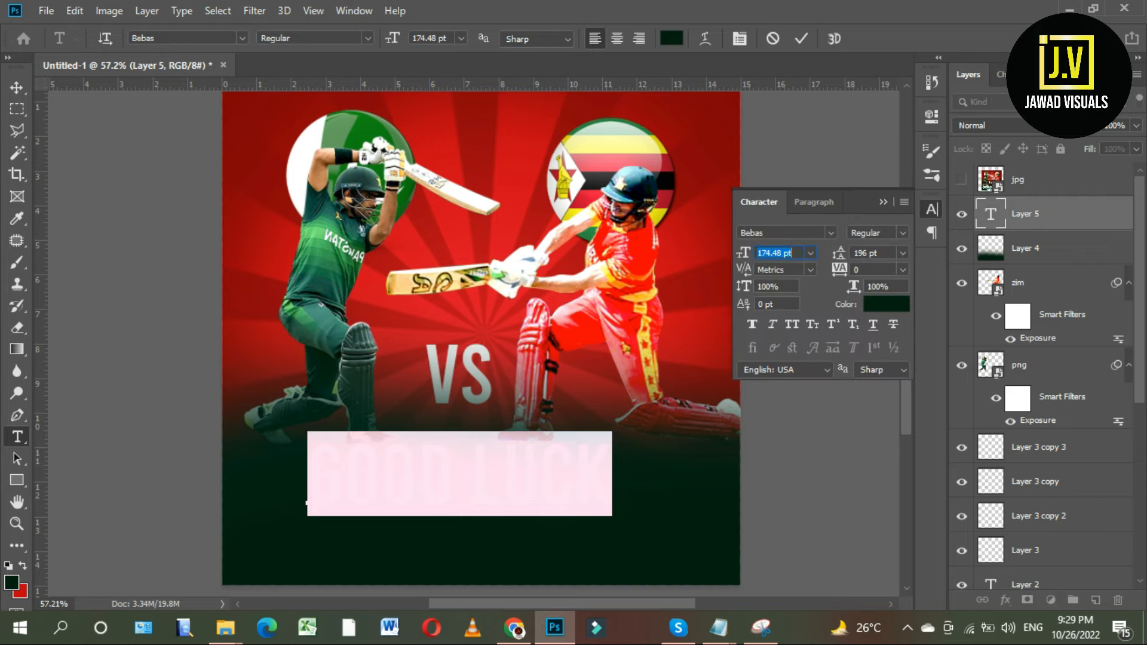
{"action": "type", "text": "Gotham Ultra"}
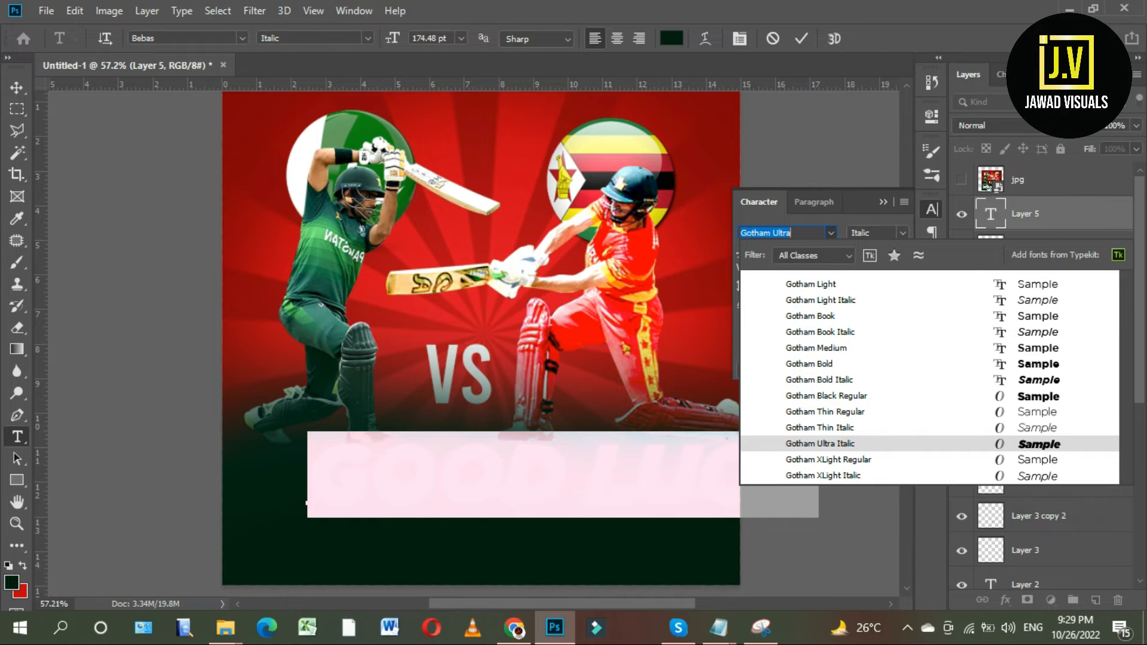
{"action": "key", "text": "Return"}
{"action": "left_click", "coordinate": [883, 304]}
{"action": "left_click", "coordinate": [550, 121]}
{"action": "key", "text": "Return"}
{"action": "left_click_drag", "start_coordinate": [744, 253], "coordinate": [724, 253]}
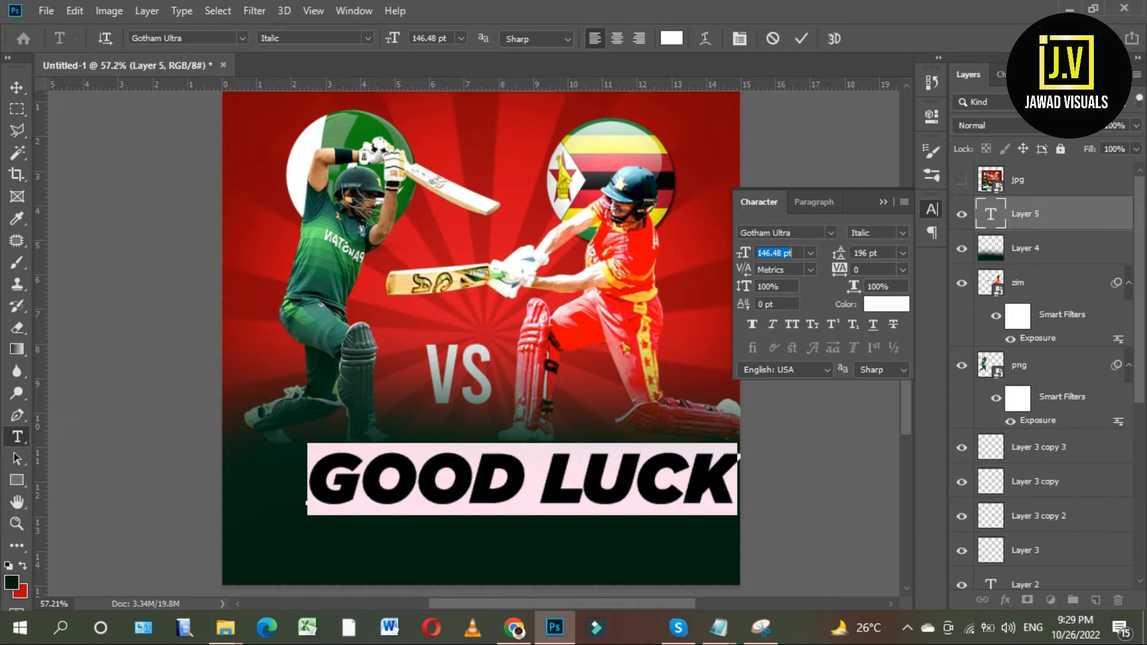
{"action": "key", "text": "ctrl+Return"}
Centre GOOD LUCK beneath the batsmen and enlarge it to 158 pt.
{"action": "left_click_drag", "start_coordinate": [587, 466], "coordinate": [533, 468]}
{"action": "key", "text": "t"}
{"action": "left_click", "coordinate": [531, 476]}
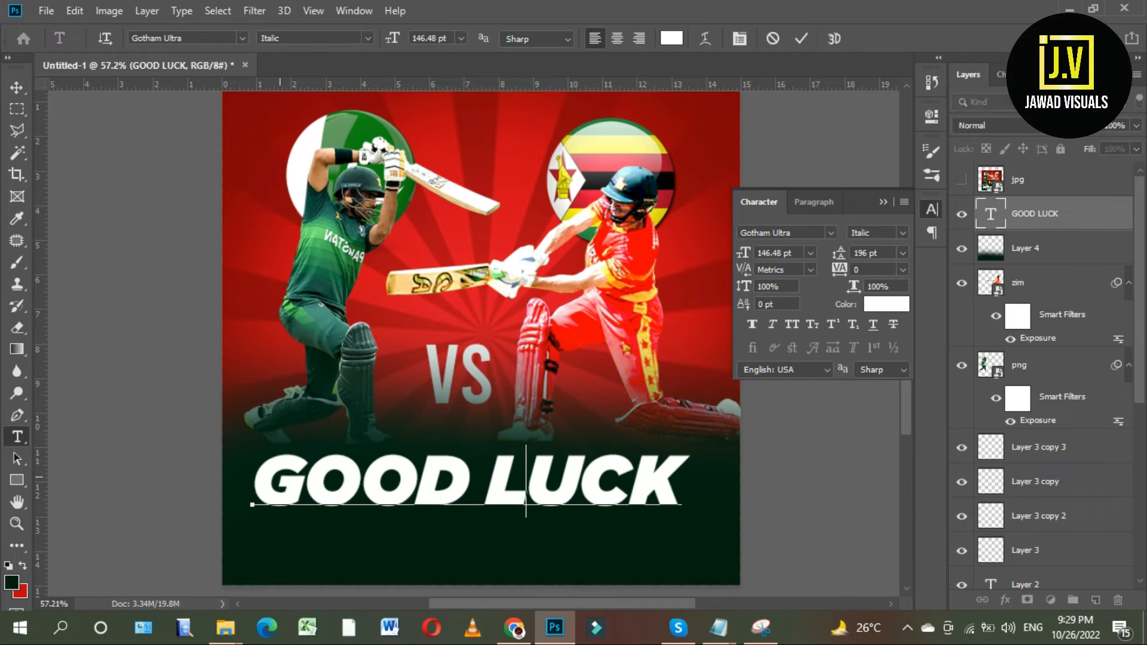
{"action": "key", "text": "ctrl+a"}
{"action": "scroll", "coordinate": [783, 254], "scroll_direction": "up", "scroll_amount": 10}
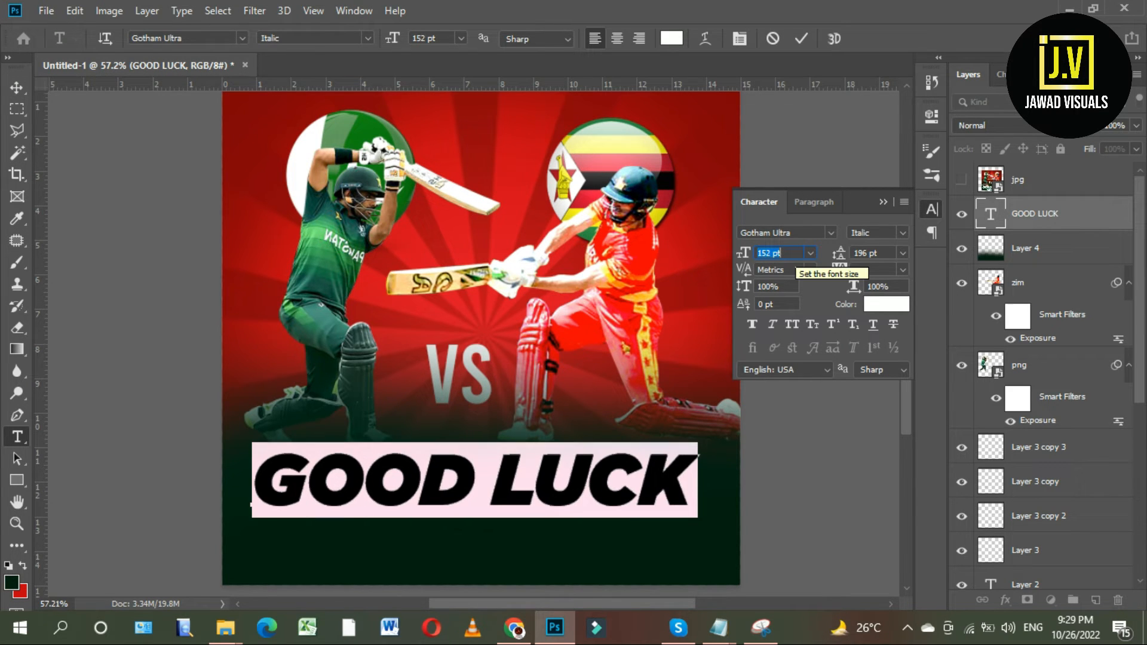
{"action": "left_click", "coordinate": [17, 87]}
{"action": "left_click_drag", "start_coordinate": [517, 477], "coordinate": [518, 472]}
{"action": "scroll", "coordinate": [519, 481], "scroll_direction": "up", "scroll_amount": 2}
Add an Outer Glow layer effect to the GOOD LUCK text.
{"action": "right_click", "coordinate": [1062, 214]}
{"action": "left_click", "coordinate": [896, 24]}
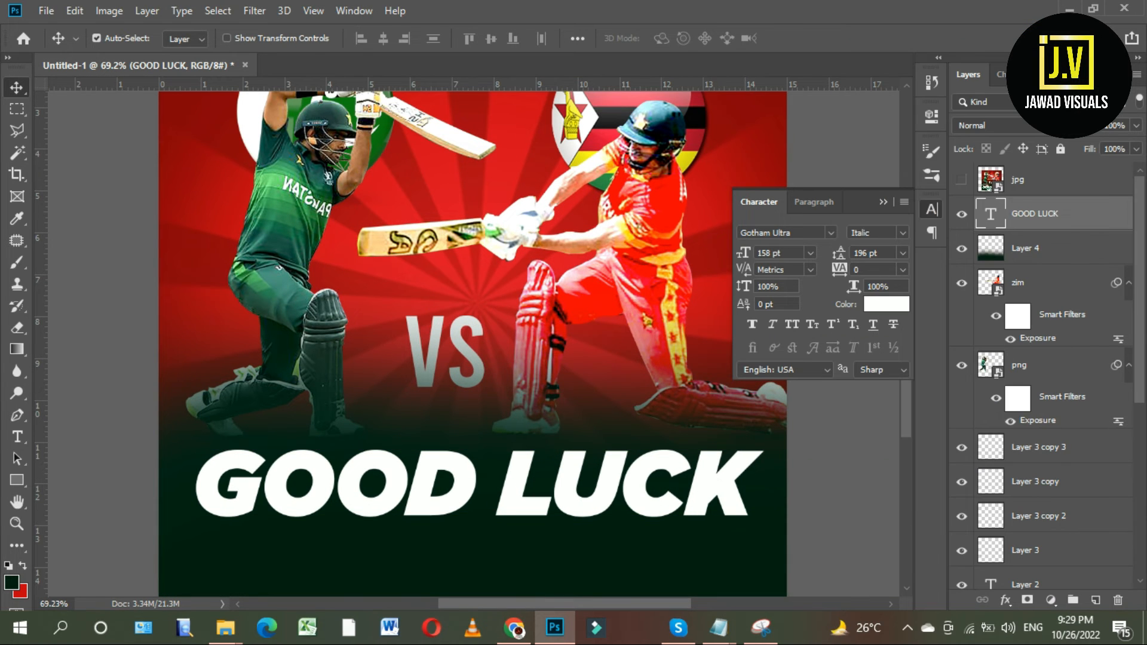
{"action": "left_click", "coordinate": [465, 399]}
{"action": "left_click", "coordinate": [1011, 137]}
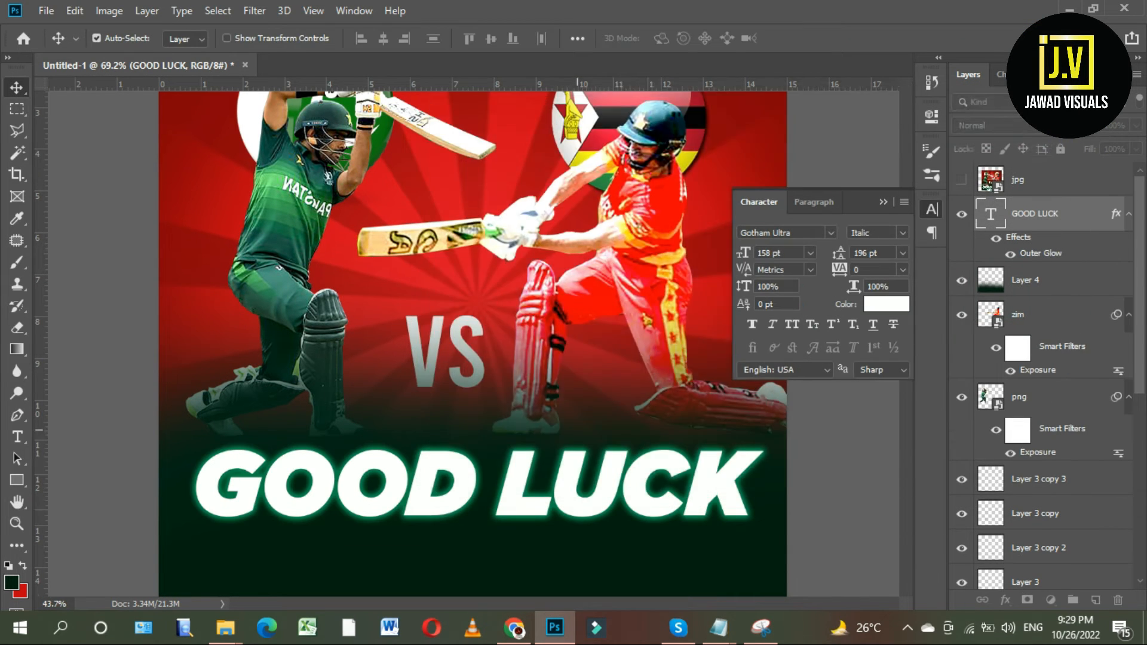
Duplicate GOOD LUCK directly below itself and change the copy's text to TEAM GREEN.
{"action": "scroll", "coordinate": [720, 406], "scroll_direction": "down", "scroll_amount": 2}
{"action": "left_click_drag", "start_coordinate": [544, 408], "coordinate": [544, 474], "text": "alt"}
{"action": "key", "text": "t"}
{"action": "left_click_drag", "start_coordinate": [704, 465], "coordinate": [167, 455]}
{"action": "type", "text": "R"}
{"action": "type", "text": "TEAM GREE"}
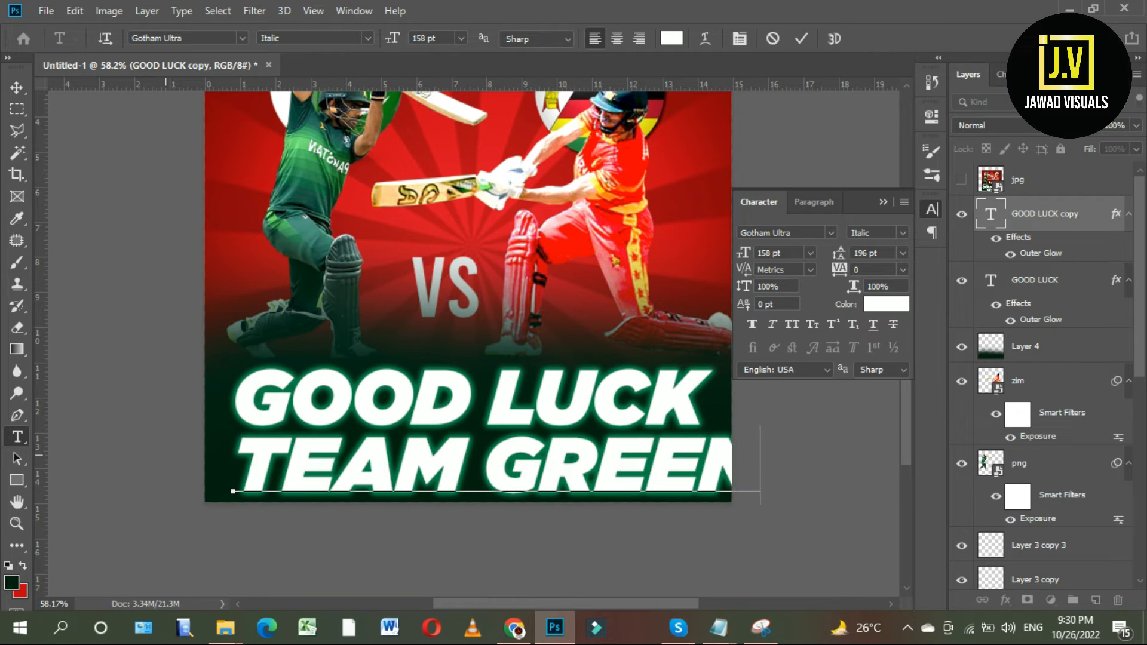
Reduce TEAM GREEN to 102 pt and centre it under GOOD LUCK.
{"action": "key", "text": "ctrl+a"}
{"action": "left_click_drag", "start_coordinate": [743, 252], "coordinate": [710, 253]}
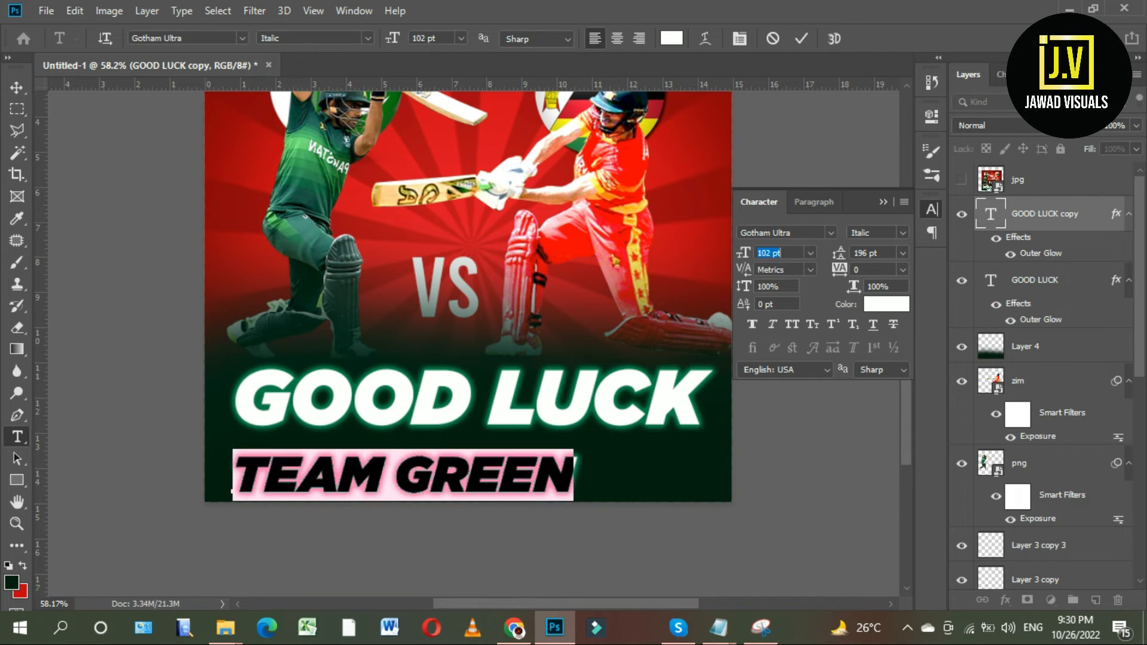
{"action": "left_click", "coordinate": [17, 88]}
{"action": "left_click_drag", "start_coordinate": [524, 467], "coordinate": [575, 448]}
Colour only the word GREEN in TEAM GREEN a bright saturated green.
{"action": "key", "text": "t"}
{"action": "left_click_drag", "start_coordinate": [443, 458], "coordinate": [623, 459]}
{"action": "left_click", "coordinate": [886, 304]}
{"action": "left_click", "coordinate": [300, 143]}
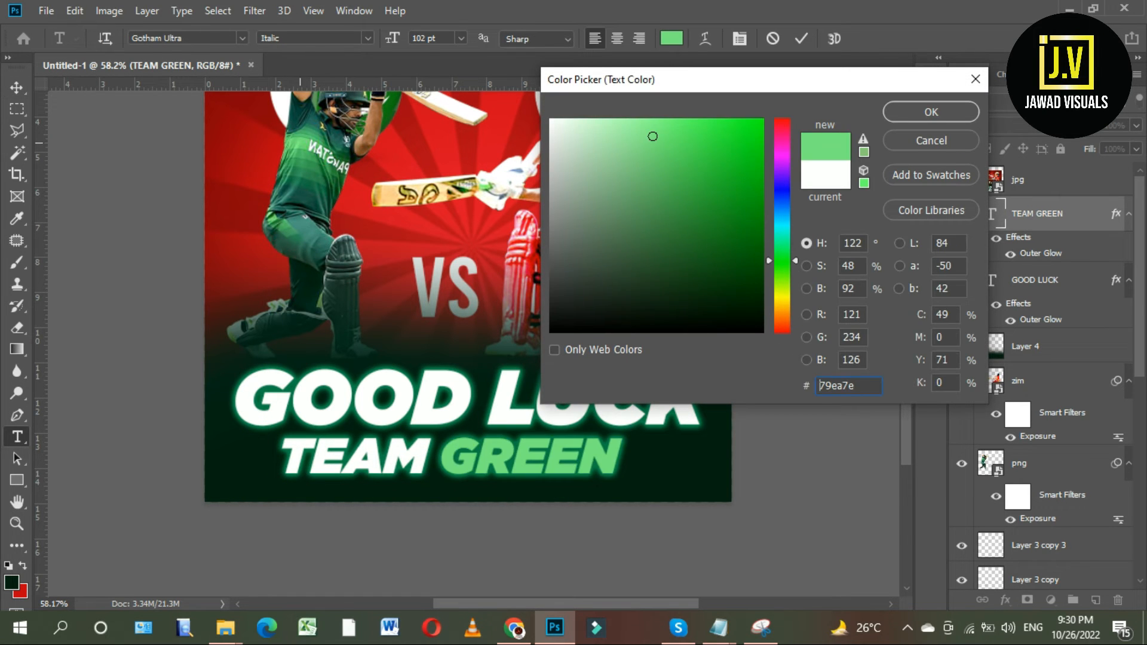
{"action": "left_click", "coordinate": [731, 128]}
{"action": "left_click", "coordinate": [782, 269]}
{"action": "left_click", "coordinate": [931, 112]}
{"action": "left_click", "coordinate": [17, 88]}
{"action": "scroll", "coordinate": [628, 364], "scroll_direction": "down", "scroll_amount": 3}
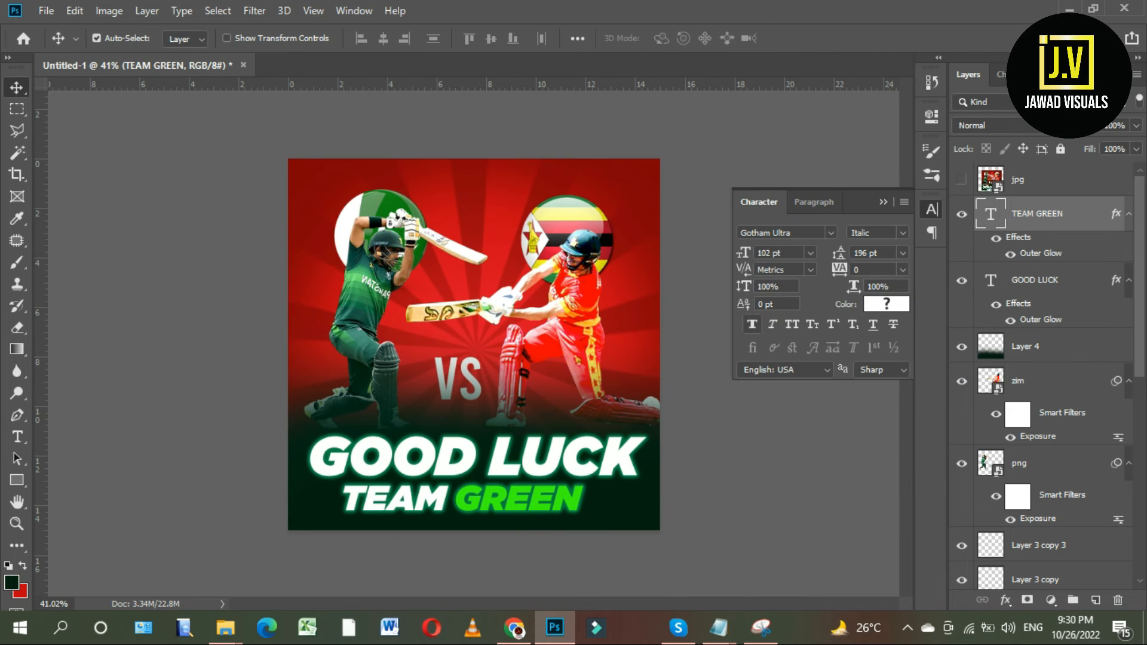
Collapse the character settings and nudge the GOOD LUCK and TEAM GREEN texts slightly up and right.
{"action": "left_click", "coordinate": [884, 202]}
{"action": "left_click", "coordinate": [782, 364]}
{"action": "scroll", "coordinate": [782, 365], "scroll_direction": "up", "scroll_amount": 3}
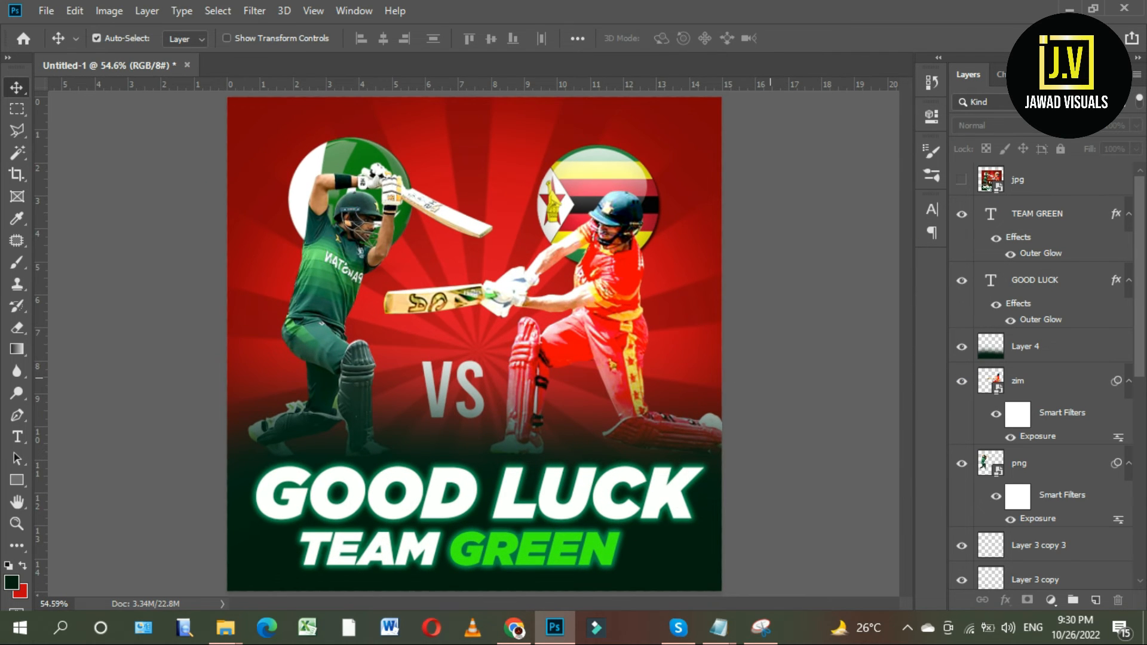
{"action": "scroll", "coordinate": [782, 364], "scroll_direction": "down", "scroll_amount": 2}
{"action": "scroll", "coordinate": [591, 497], "scroll_direction": "up", "scroll_amount": 4}
{"action": "left_click_drag", "start_coordinate": [595, 490], "coordinate": [598, 486]}
{"action": "left_click_drag", "start_coordinate": [548, 562], "coordinate": [556, 557]}
{"action": "scroll", "coordinate": [556, 557], "scroll_direction": "down", "scroll_amount": 4}
{"action": "left_click", "coordinate": [731, 472]}
{"action": "scroll", "coordinate": [731, 472], "scroll_direction": "up", "scroll_amount": 3}
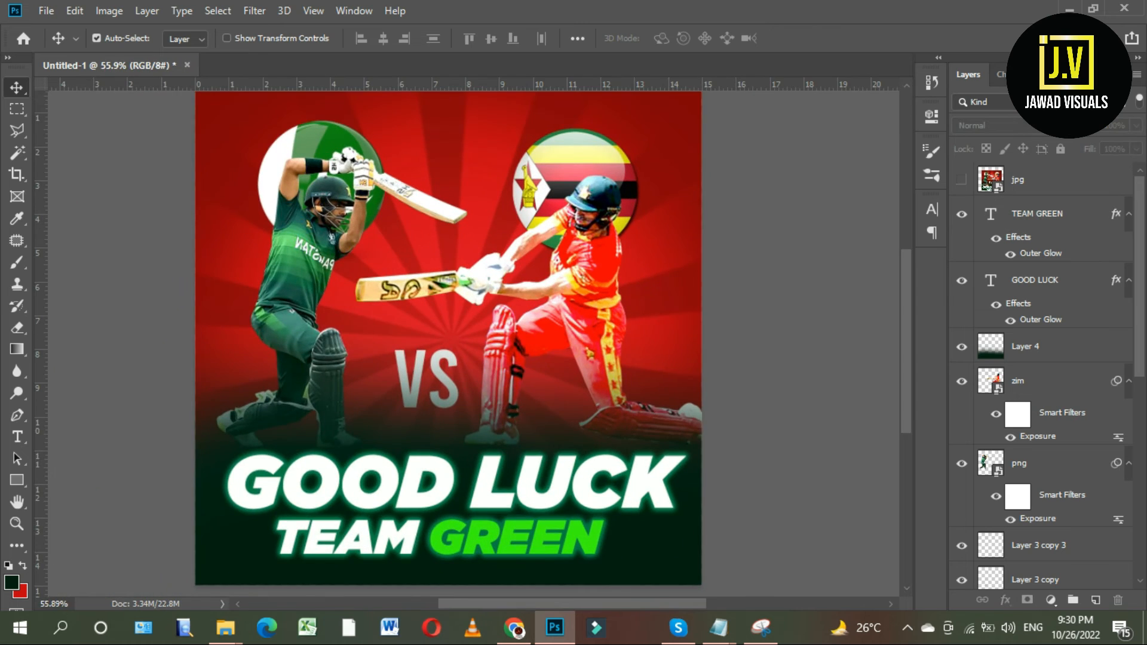
Place the light flare image pngwing.com (60) on the poster, scaled down near the green batsman's front foot.
{"action": "left_click", "coordinate": [1069, 9]}
{"action": "left_click", "coordinate": [603, 251]}
{"action": "left_click_drag", "start_coordinate": [654, 151], "coordinate": [561, 442]}
{"action": "left_click_drag", "start_coordinate": [694, 144], "coordinate": [610, 210]}
{"action": "left_click_drag", "start_coordinate": [392, 368], "coordinate": [314, 452]}
{"action": "scroll", "coordinate": [313, 452], "scroll_direction": "down", "scroll_amount": 3}
{"action": "left_click_drag", "start_coordinate": [230, 557], "coordinate": [309, 494]}
Duplicate the light flare and position the copy on the tip of the green batsman's bat.
{"action": "left_click_drag", "start_coordinate": [432, 397], "coordinate": [467, 230]}
{"action": "key", "text": "Return"}
{"action": "scroll", "coordinate": [480, 249], "scroll_direction": "up", "scroll_amount": 5}
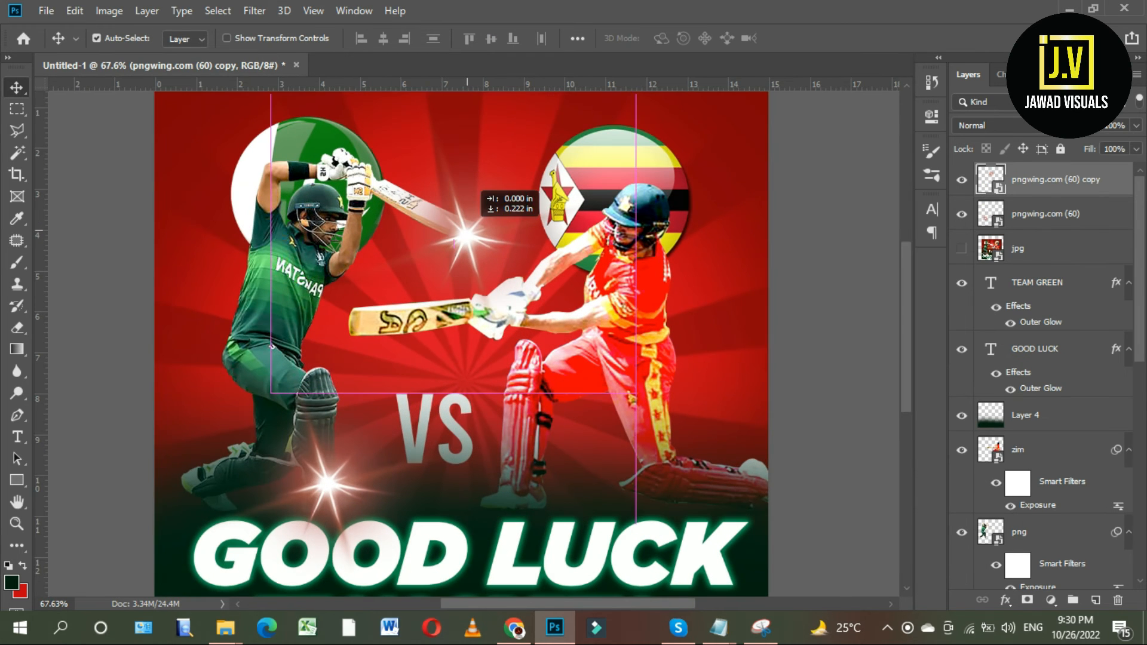
Try the Darker Color blend mode on the flare copy at the bat tip.
{"action": "left_click", "coordinate": [991, 125]}
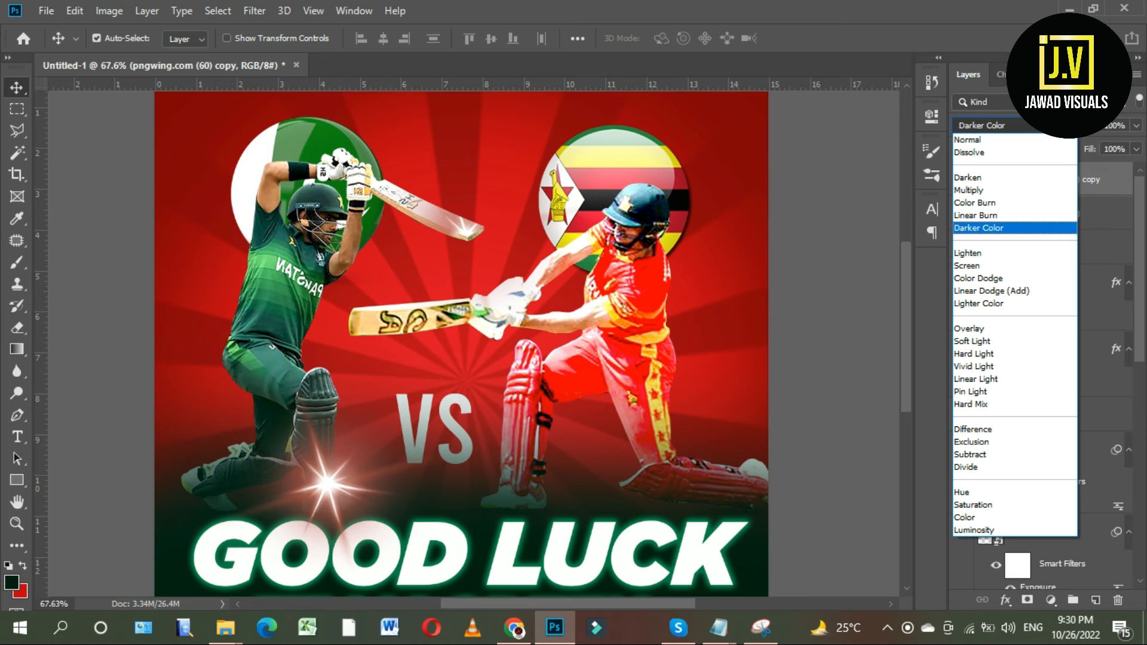
{"action": "left_click", "coordinate": [989, 238]}
{"action": "left_click", "coordinate": [590, 339]}
{"action": "scroll", "coordinate": [605, 345], "scroll_direction": "up", "scroll_amount": 4}
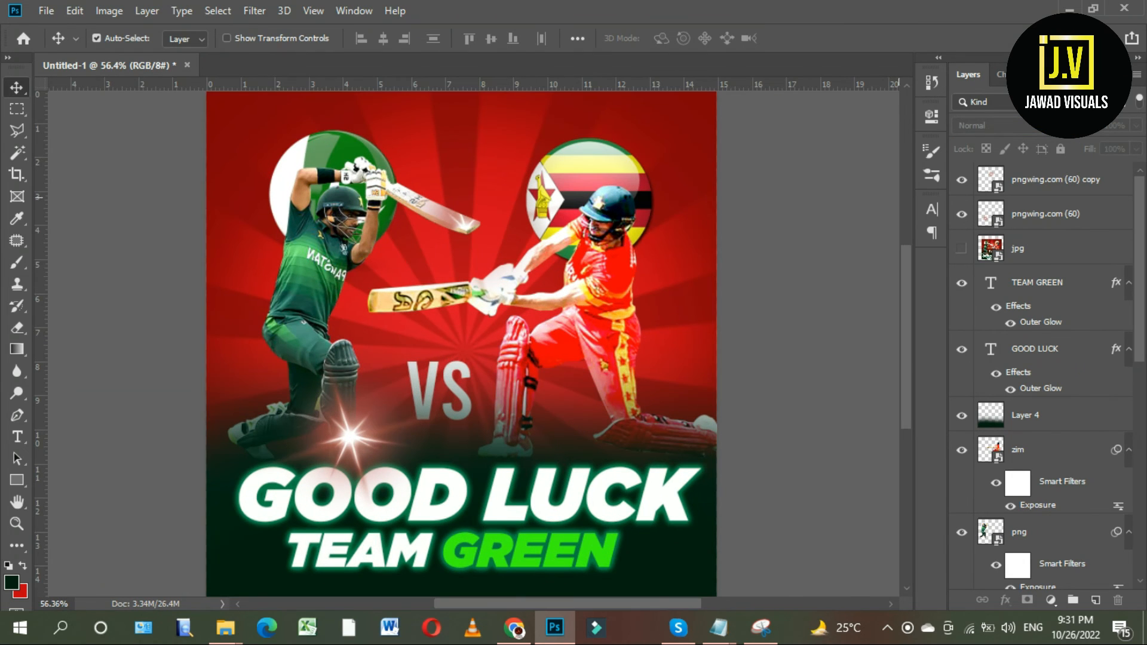
Set the bat-tip flare copy's blend mode to Linear Dodge (Add).
{"action": "left_click", "coordinate": [1052, 179]}
{"action": "left_click", "coordinate": [986, 126]}
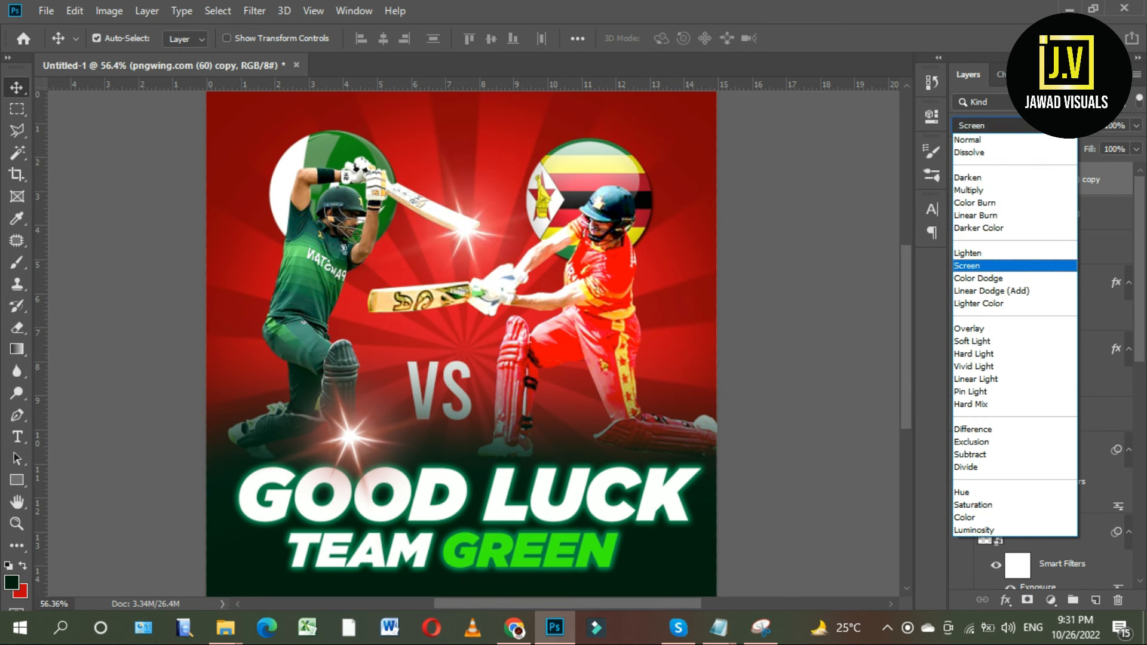
{"action": "left_click", "coordinate": [991, 291]}
Move the pngwing.com (60) flare layer below the zim layer and shift the dark green Layer 4 slightly right.
{"action": "left_click", "coordinate": [1051, 214]}
{"action": "left_click_drag", "start_coordinate": [1051, 214], "coordinate": [1051, 514]}
{"action": "mouse_move", "coordinate": [348, 445]}
{"action": "left_mouse_down"}
{"action": "mouse_move", "coordinate": [312, 345]}
{"action": "mouse_move", "coordinate": [356, 444]}
{"action": "left_mouse_up"}
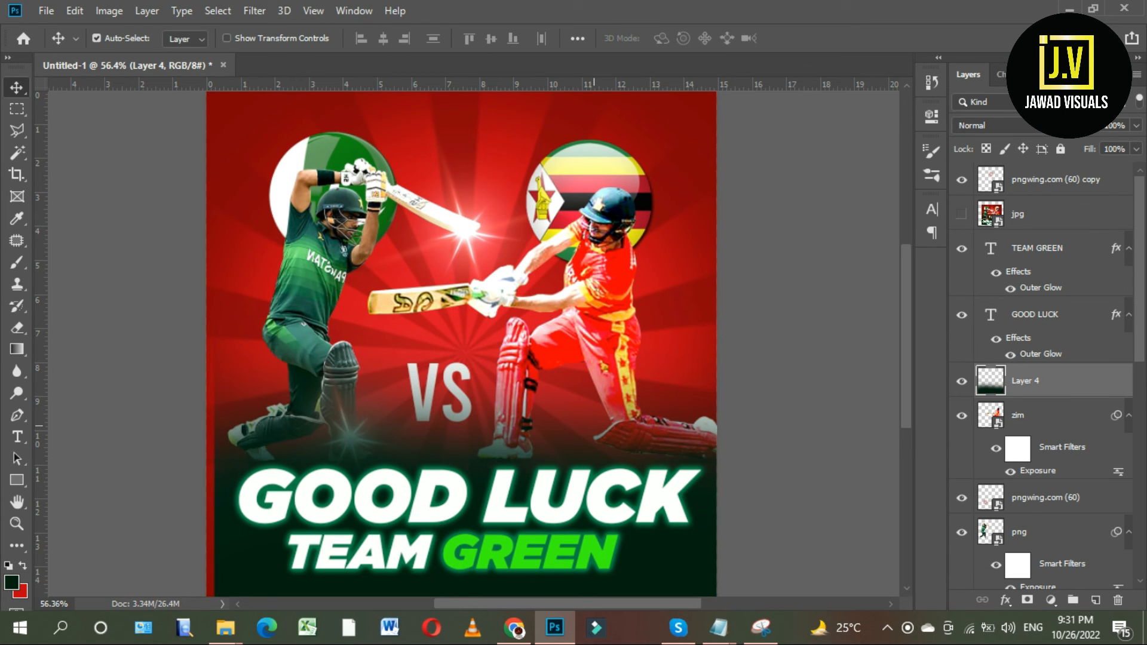
Nudge the dark green Layer 4 slightly left and review the whole composition.
{"action": "scroll", "coordinate": [594, 426], "scroll_direction": "down", "scroll_amount": 4}
{"action": "left_click_drag", "start_coordinate": [330, 368], "coordinate": [327, 369]}
{"action": "scroll", "coordinate": [543, 358], "scroll_direction": "up", "scroll_amount": 2}
{"action": "scroll", "coordinate": [544, 359], "scroll_direction": "down", "scroll_amount": 2}
{"action": "left_click", "coordinate": [750, 347]}
{"action": "scroll", "coordinate": [750, 347], "scroll_direction": "up", "scroll_amount": 5}
{"action": "scroll", "coordinate": [749, 346], "scroll_direction": "down", "scroll_amount": 4}
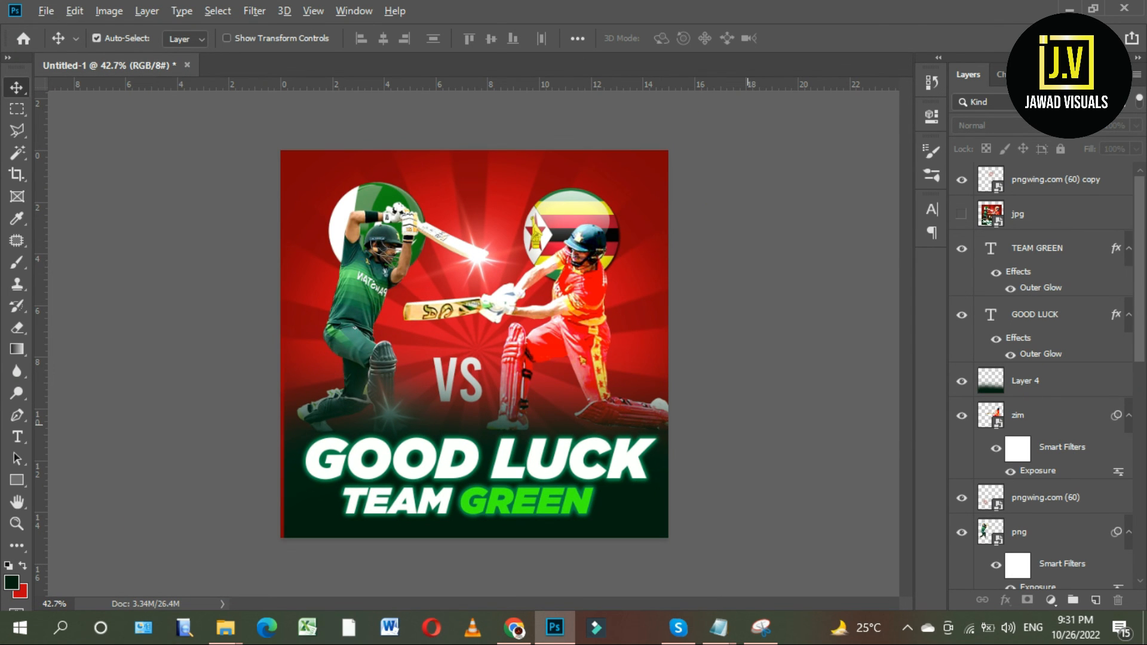
{"action": "left_click", "coordinate": [907, 627]}
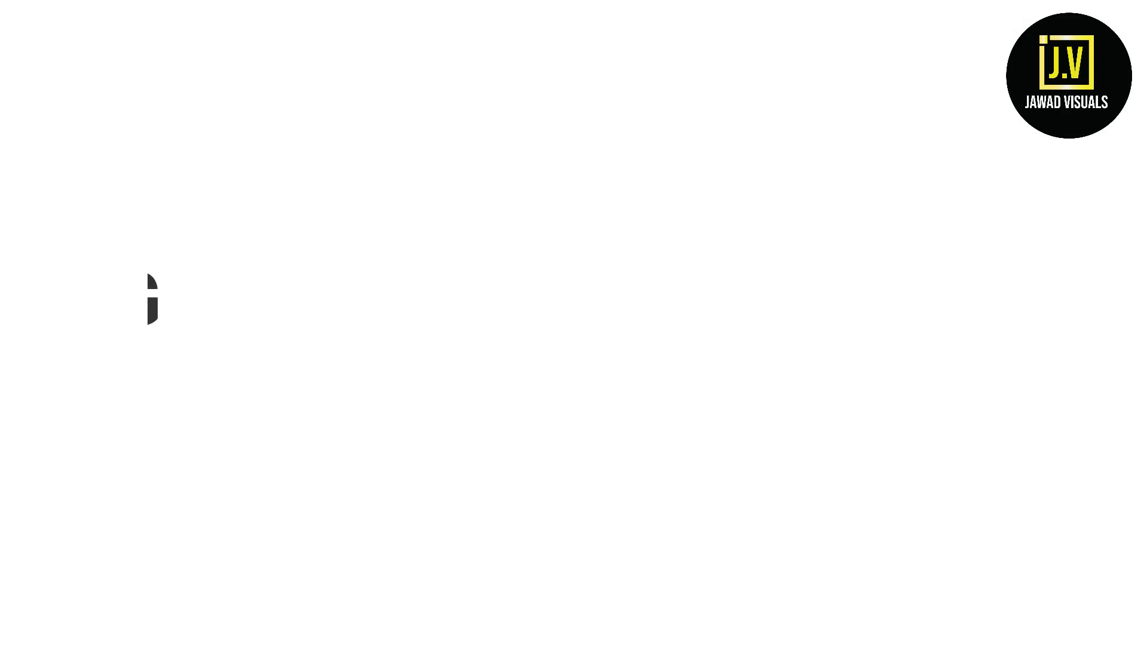